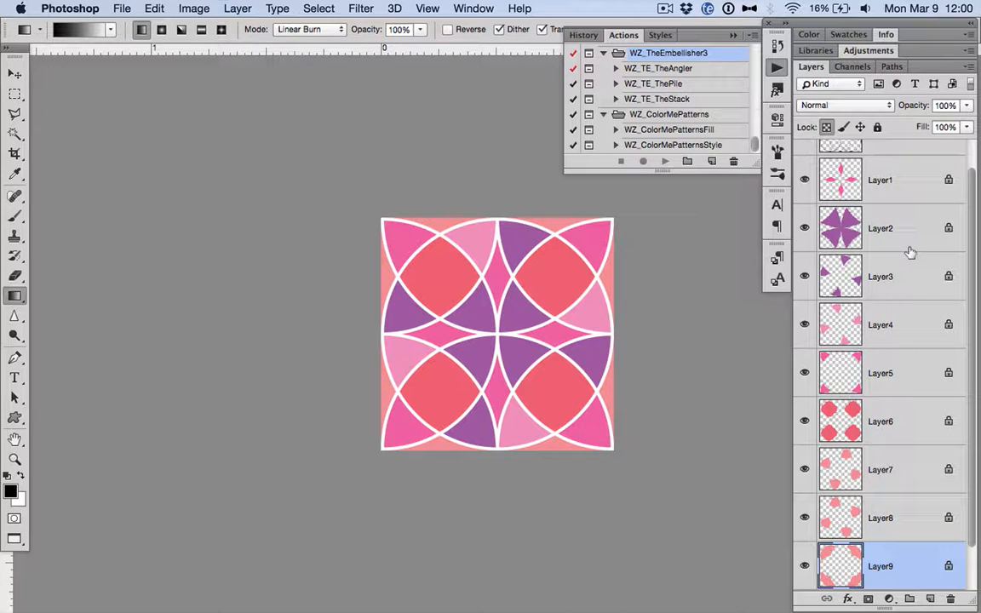
Choose a medium blue swatch as the background colour and a darker blue swatch as the foreground colour.
{"action": "scroll", "coordinate": [909, 252], "scroll_direction": "up", "scroll_amount": 1}
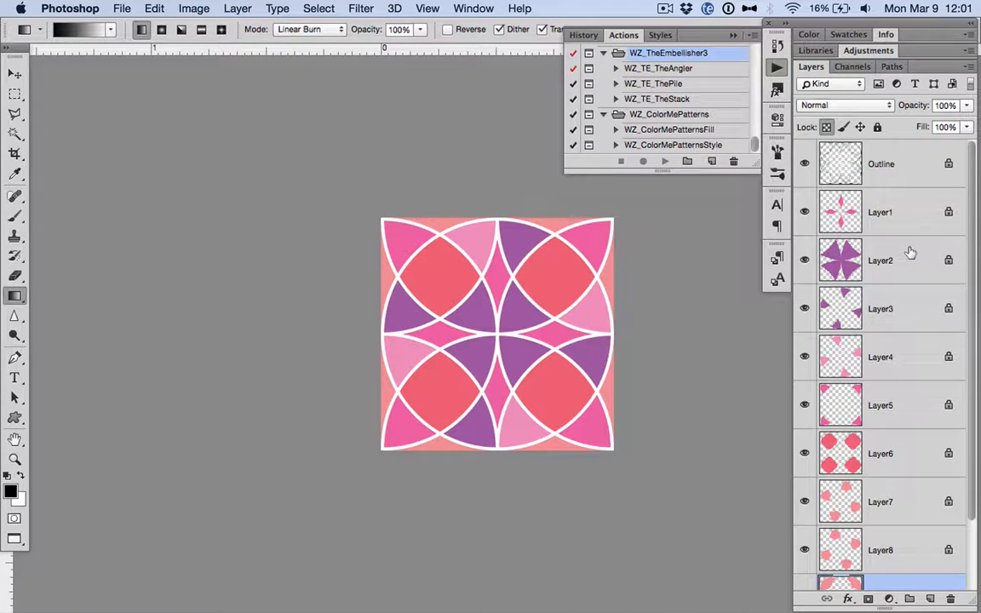
{"action": "scroll", "coordinate": [909, 252], "scroll_direction": "down", "scroll_amount": 3}
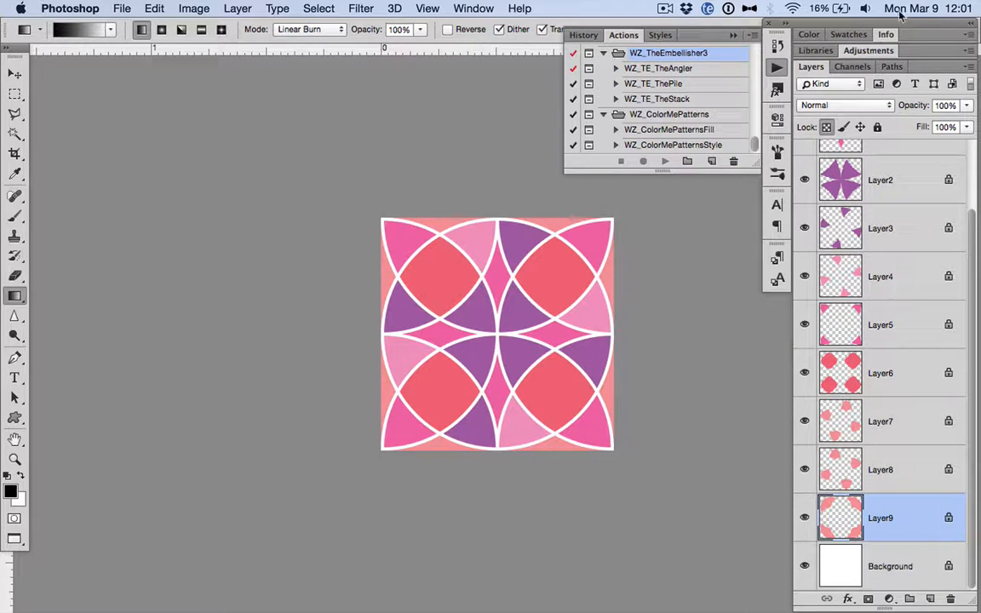
{"action": "left_click", "coordinate": [847, 35]}
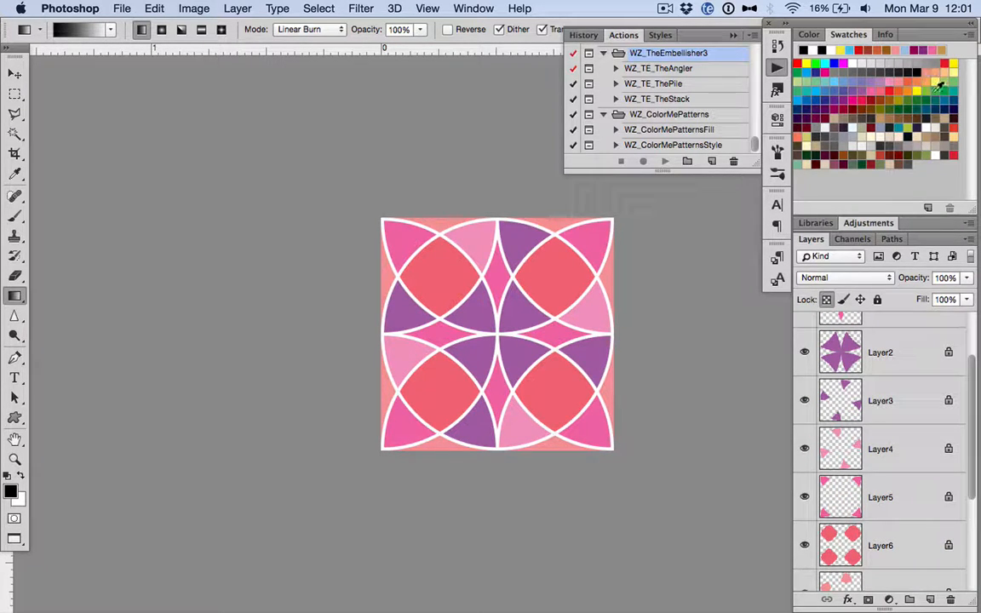
{"action": "left_click", "coordinate": [941, 98]}
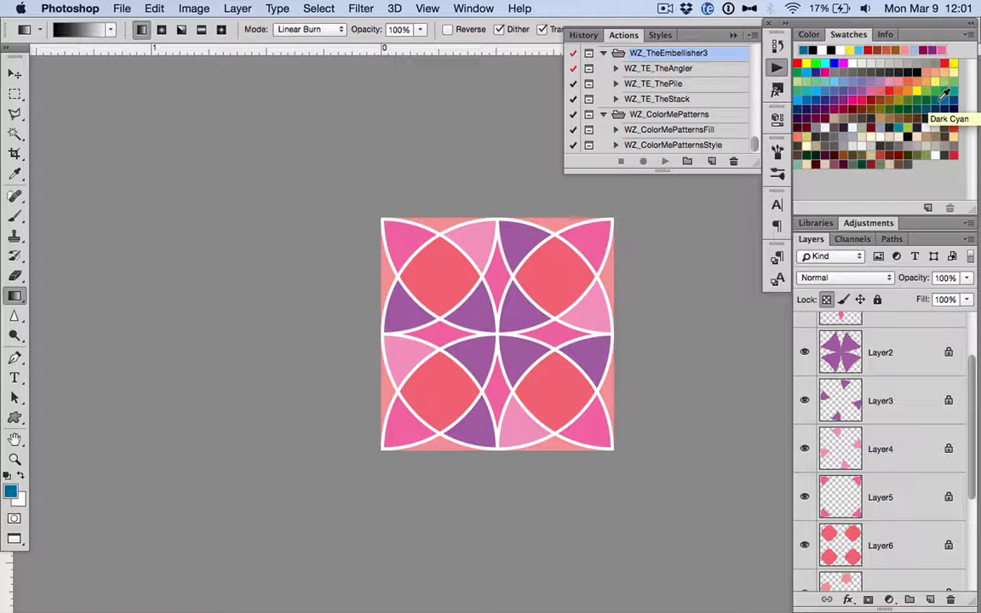
{"action": "key", "text": "x"}
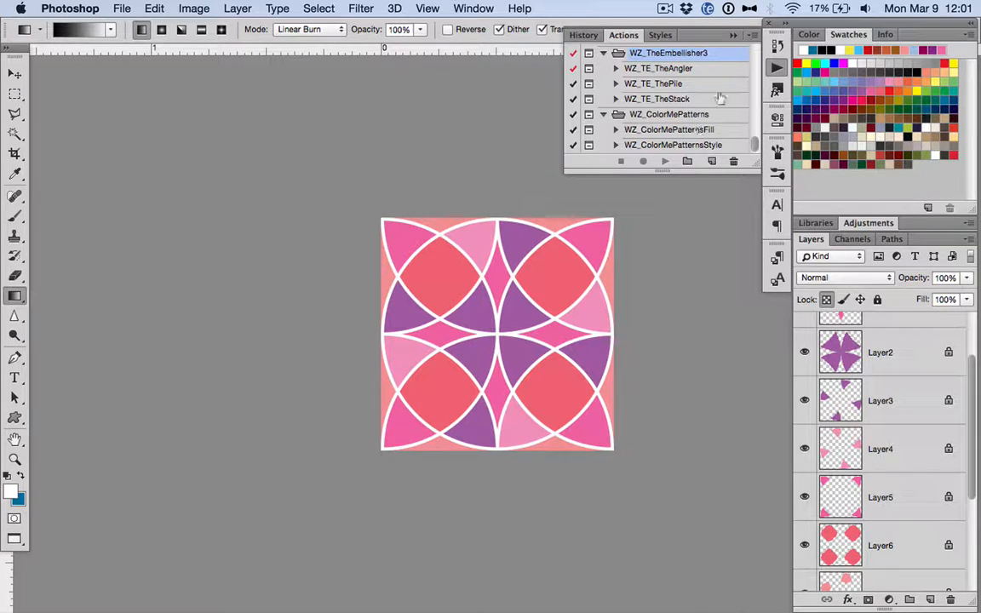
{"action": "left_click", "coordinate": [803, 99]}
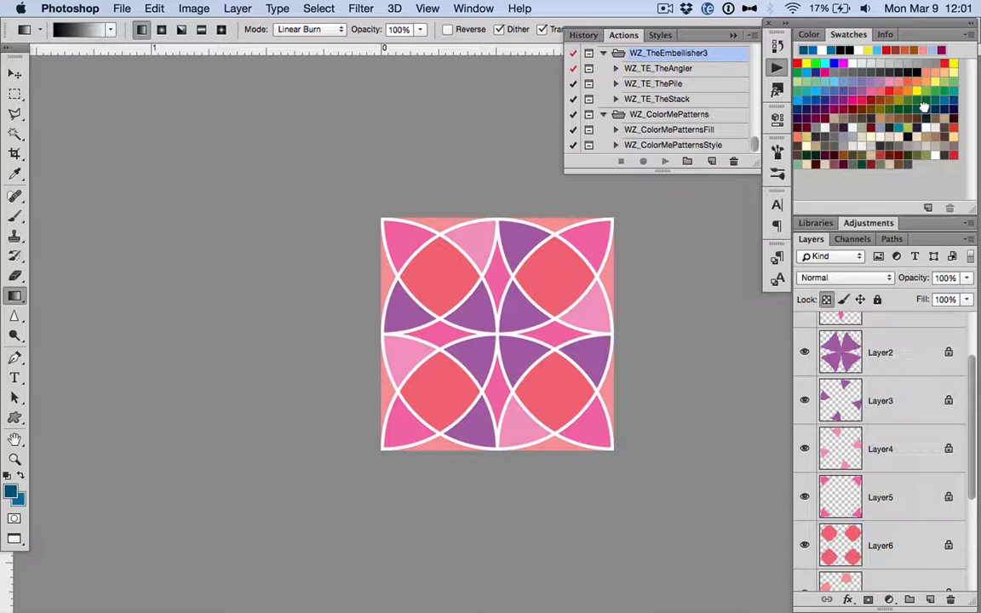
Fill the shapes on Layer1 with the medium blue background colour.
{"action": "scroll", "coordinate": [902, 528], "scroll_direction": "down", "scroll_amount": 4}
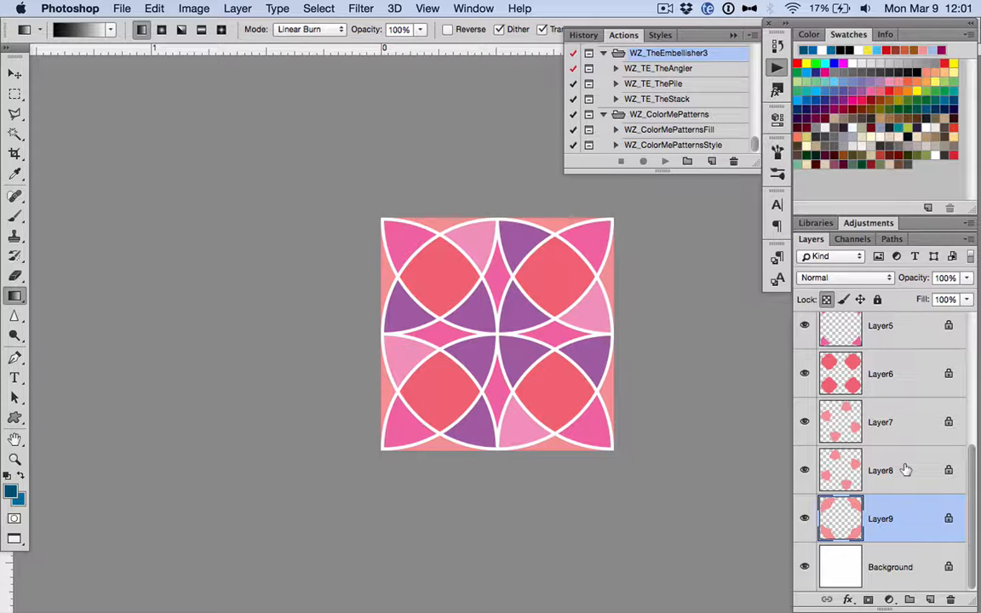
{"action": "scroll", "coordinate": [886, 364], "scroll_direction": "up", "scroll_amount": 5}
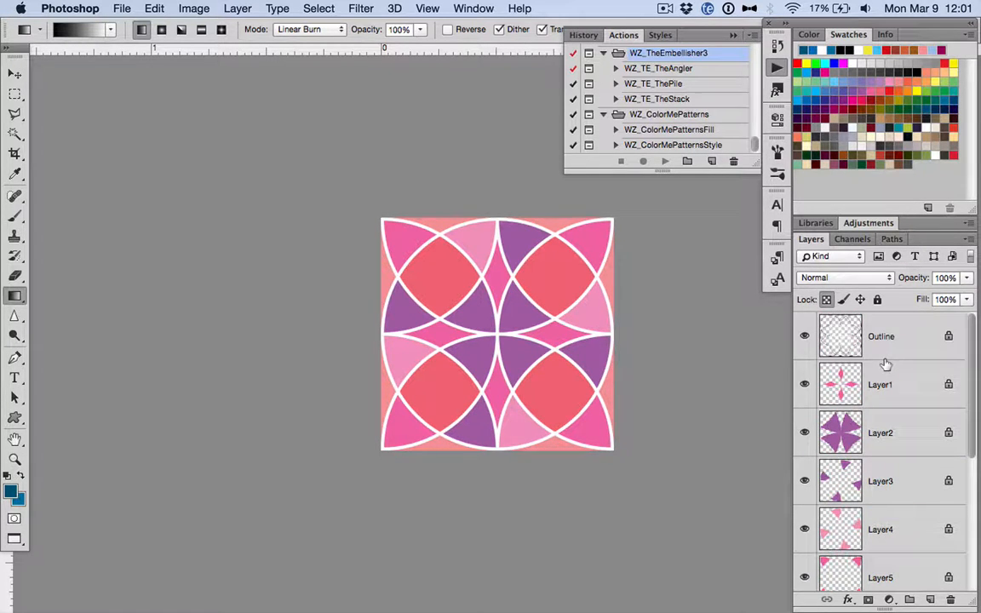
{"action": "left_click", "coordinate": [896, 388]}
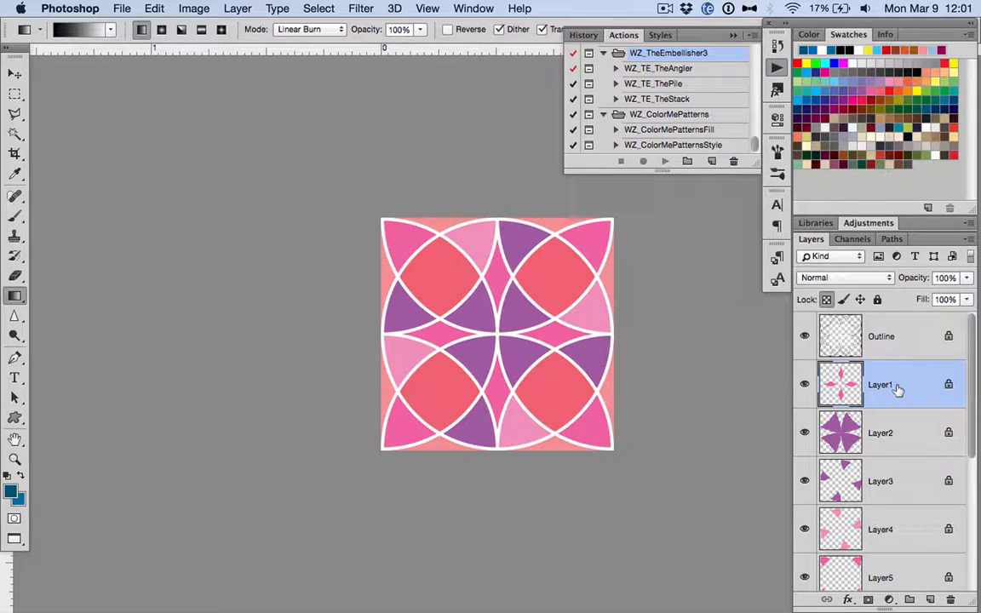
{"action": "key", "text": "alt+BackSpace"}
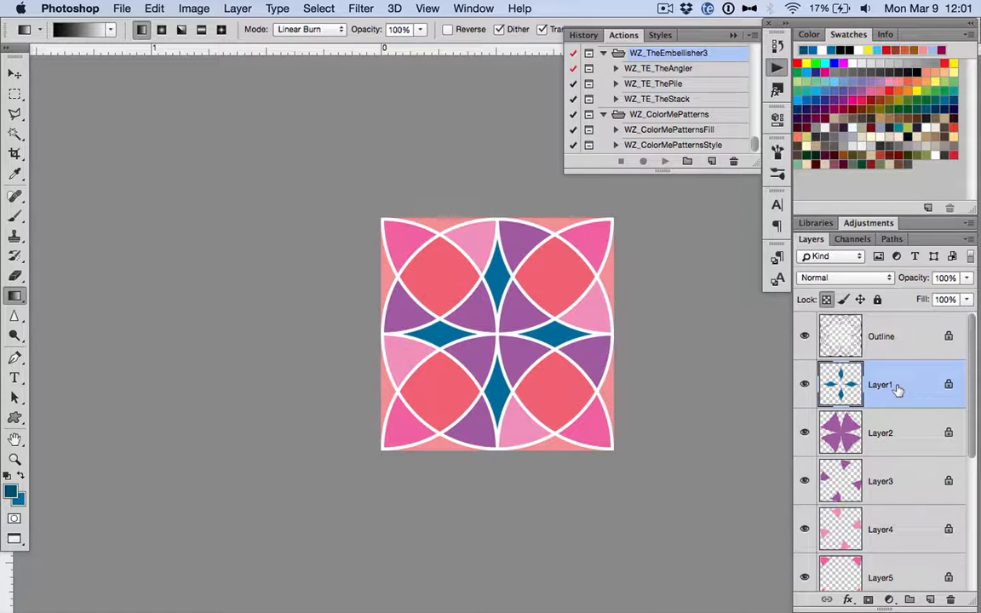
Fill the shapes on Layer2 with the darker blue foreground colour.
{"action": "key", "text": "alt+bracketleft"}
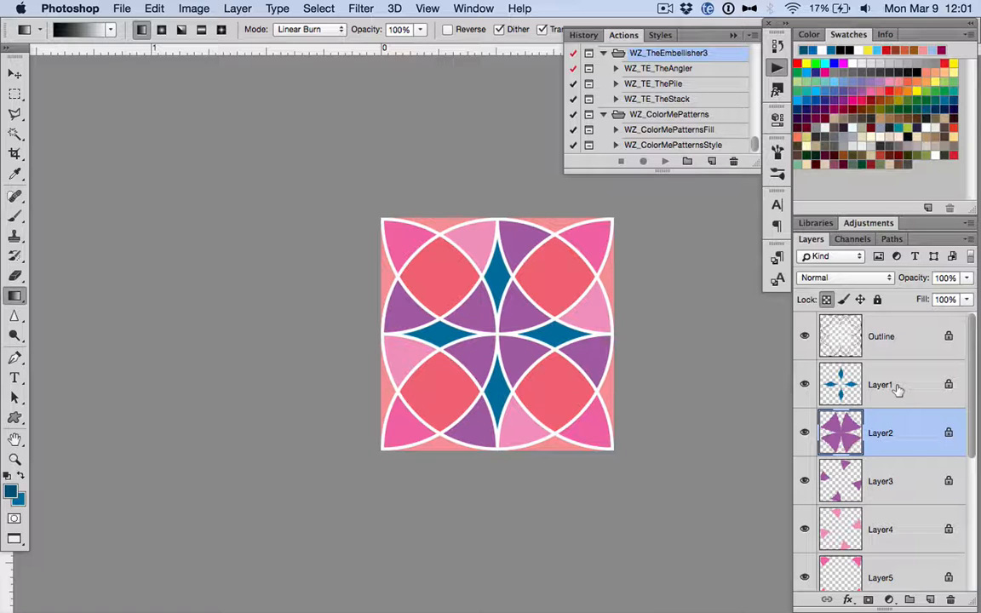
{"action": "left_click", "coordinate": [897, 389]}
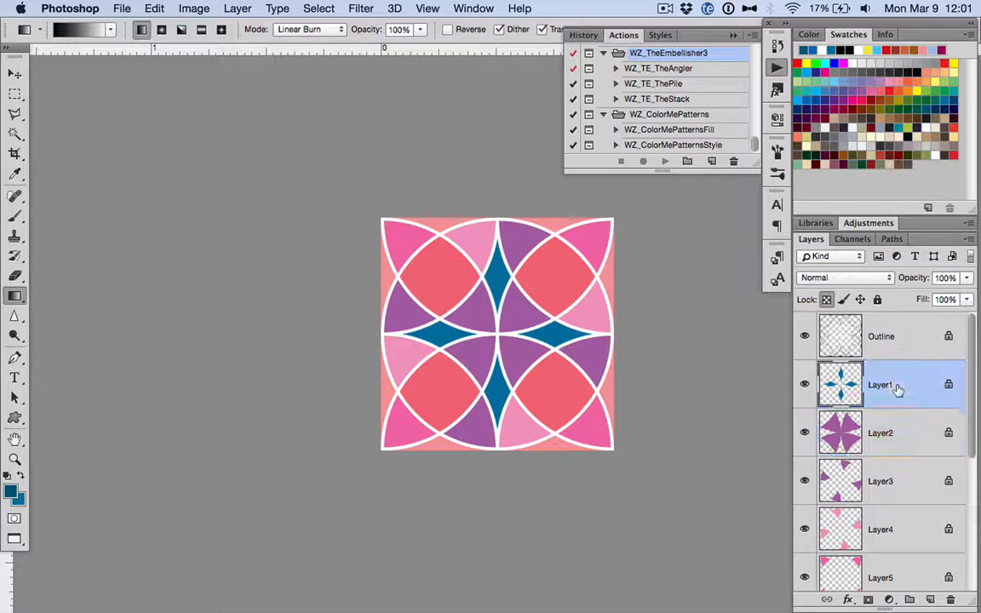
{"action": "key", "text": "alt+bracketleft"}
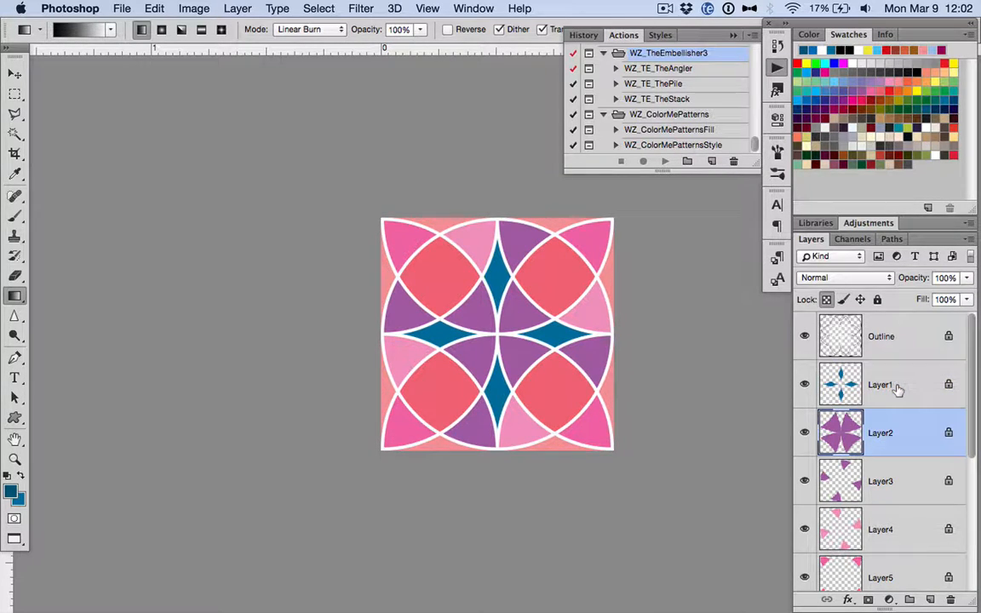
{"action": "key", "text": "alt+bracketleft"}
{"action": "key", "text": "alt+bracketright"}
{"action": "key", "text": "alt+BackSpace"}
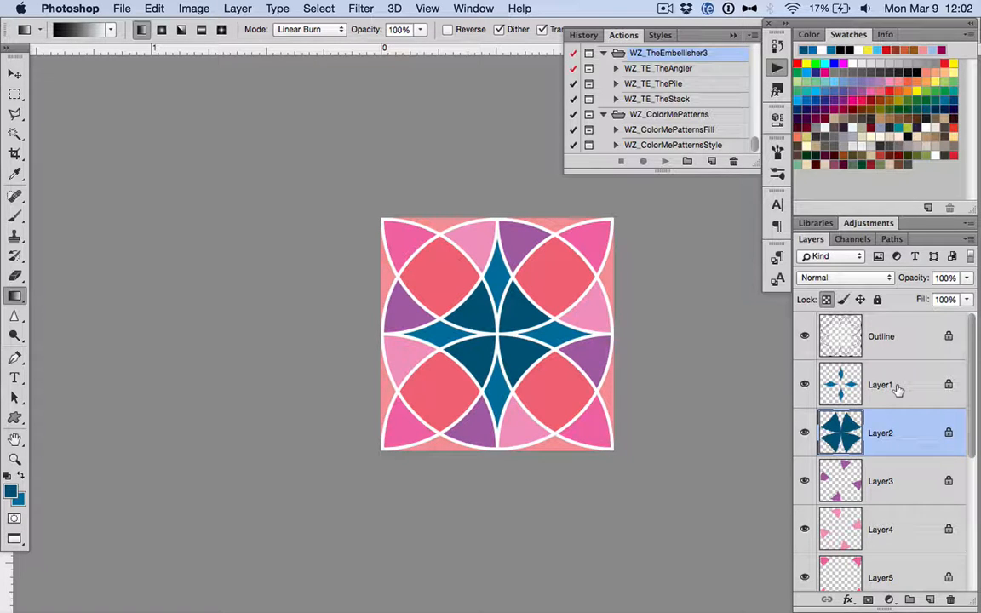
Fill Layer3 with the medium blue background colour, and Layer4, Layer5 and Layer6 with the darker blue foreground colour.
{"action": "key", "text": "alt+bracketleft"}
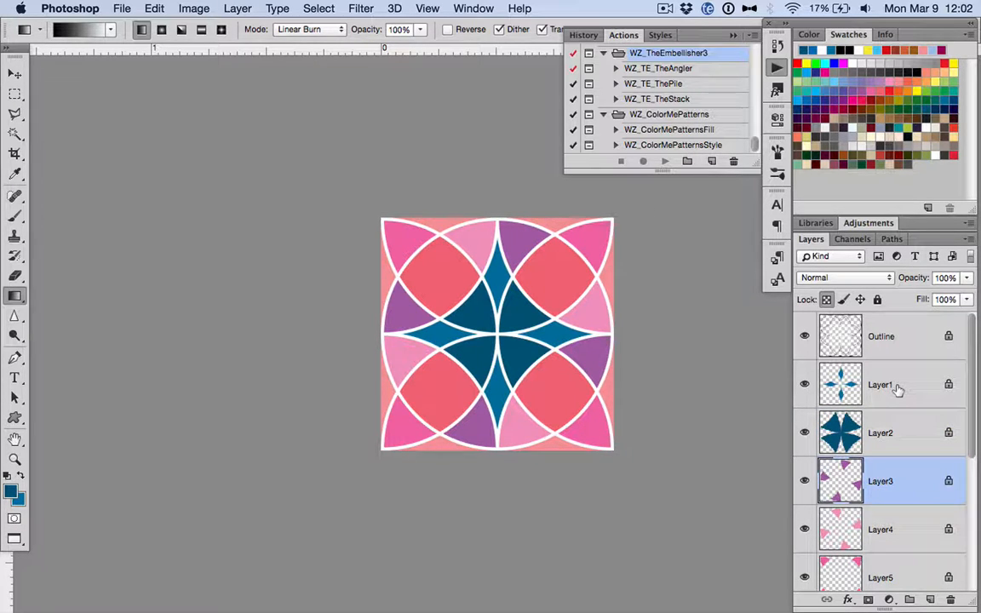
{"action": "key", "text": "alt+BackSpace"}
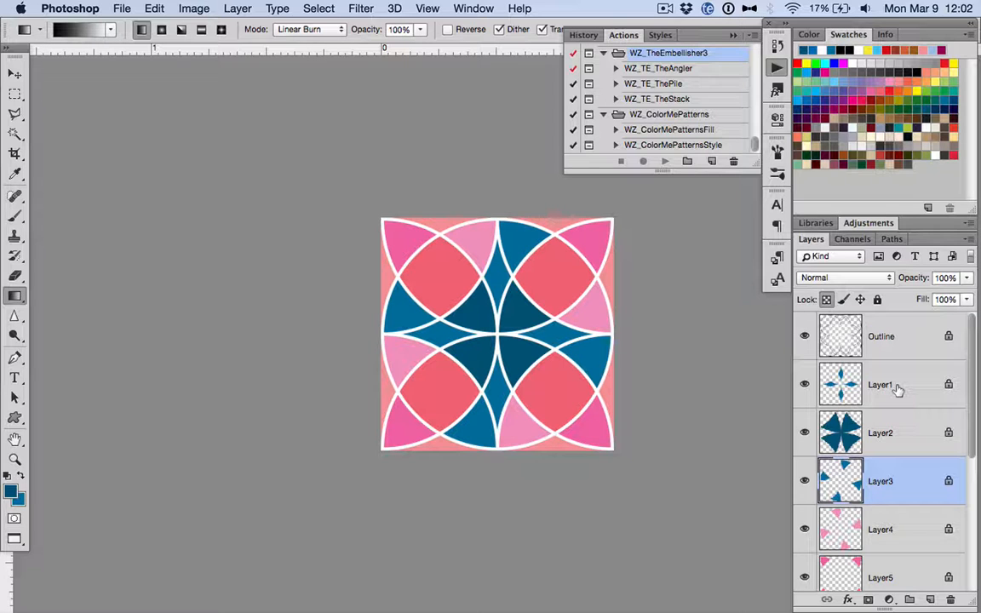
{"action": "key", "text": "alt+bracketleft"}
{"action": "key", "text": "alt+BackSpace"}
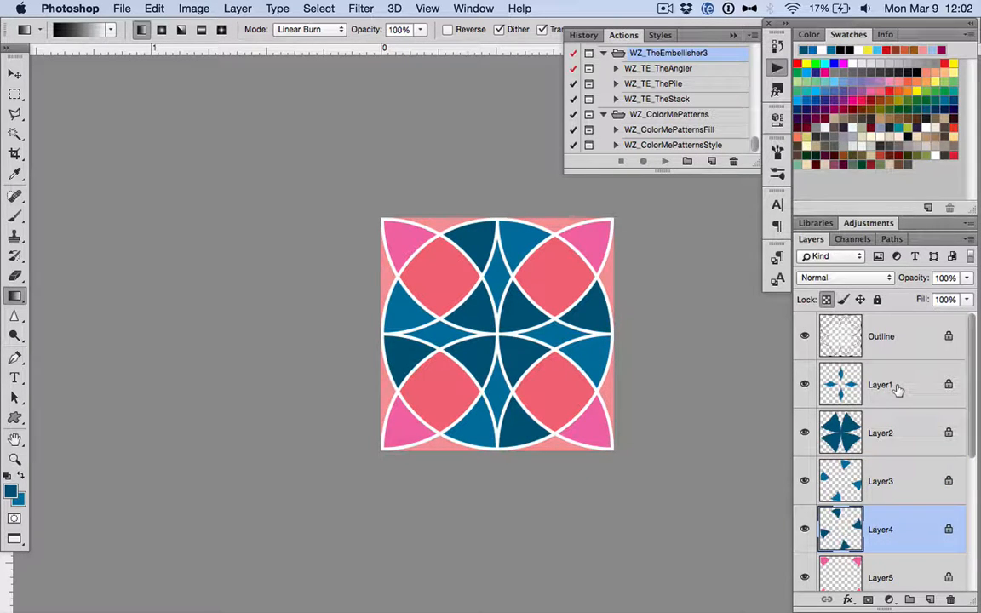
{"action": "key", "text": "alt+bracketleft"}
{"action": "key", "text": "alt+BackSpace"}
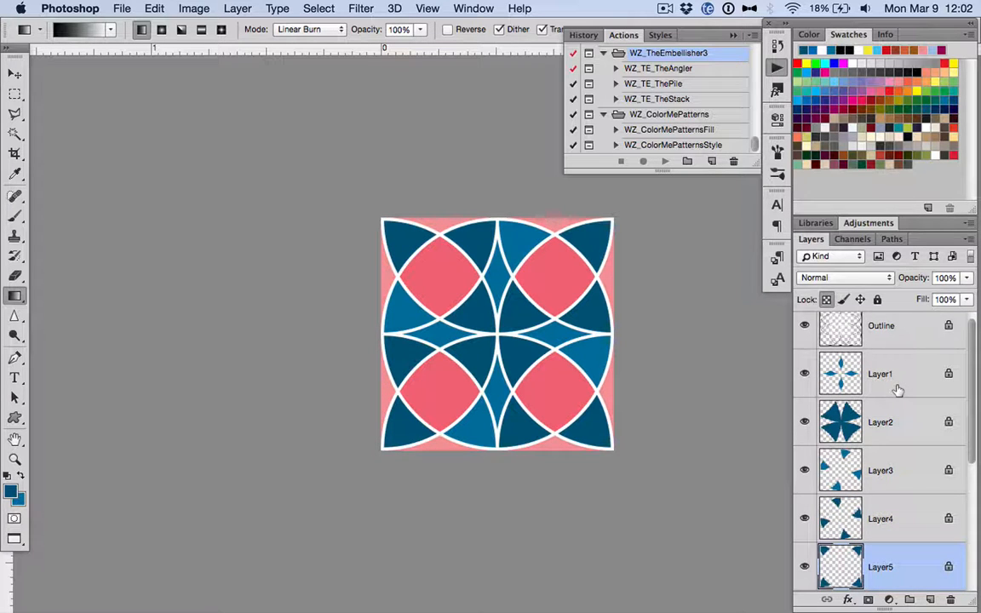
{"action": "key", "text": "alt+bracketleft"}
{"action": "key", "text": "alt+BackSpace"}
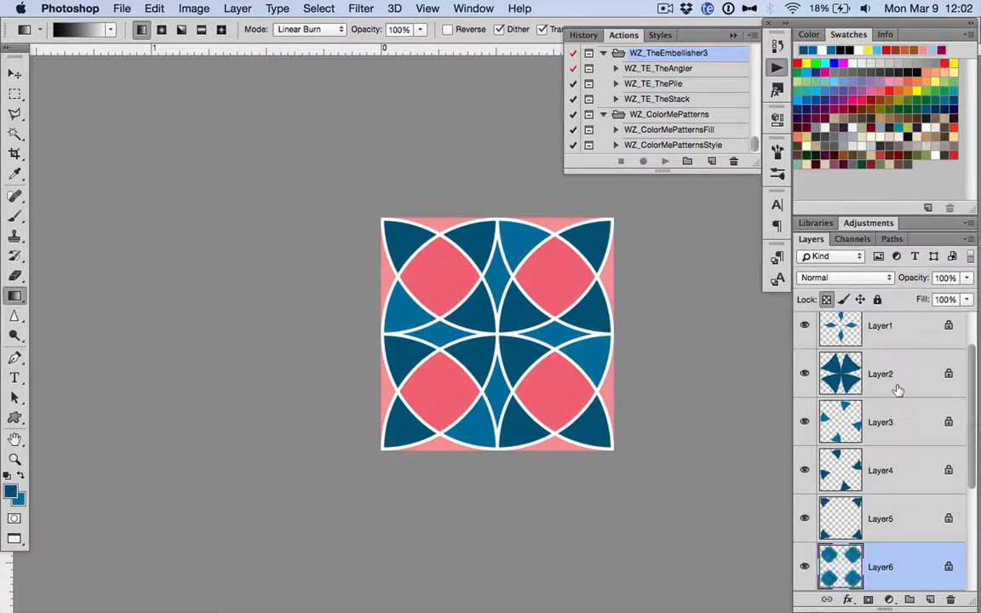
{"action": "key", "text": "alt+BackSpace"}
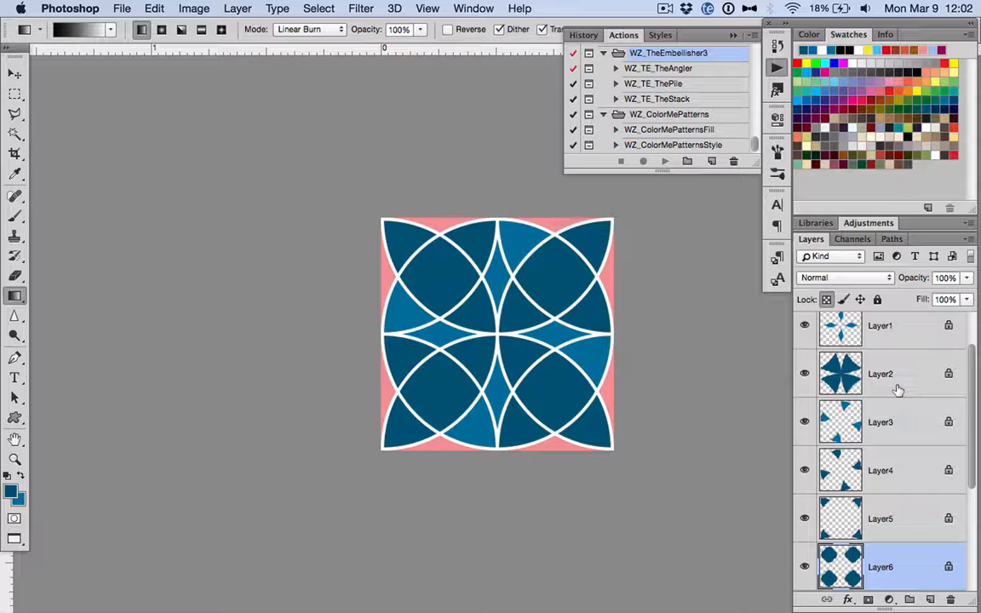
Fill Layer7 and Layer8 with the medium blue background colour.
{"action": "key", "text": "alt+bracketright"}
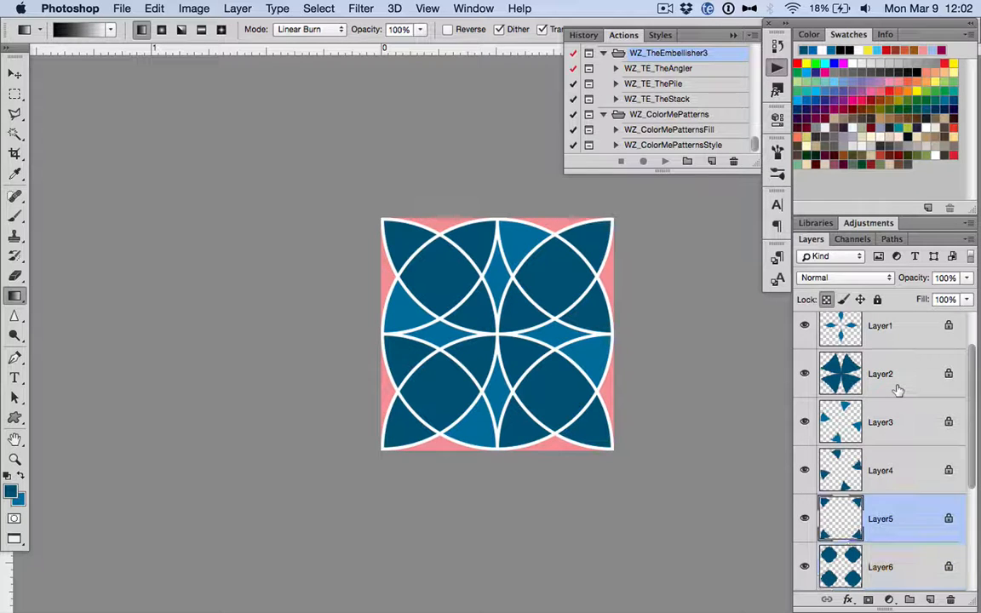
{"action": "key", "text": "alt+bracketright"}
{"action": "key", "text": "alt+bracketleft"}
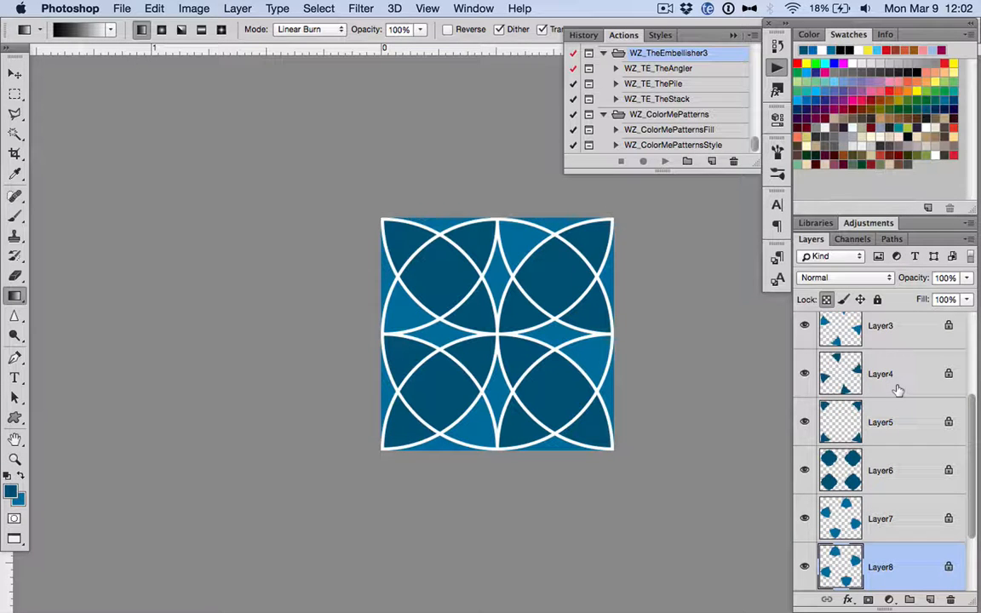
Recolour the shapes on Layer4, Layer5 and Layer2 with the medium blue background colour.
{"action": "left_click", "coordinate": [923, 373]}
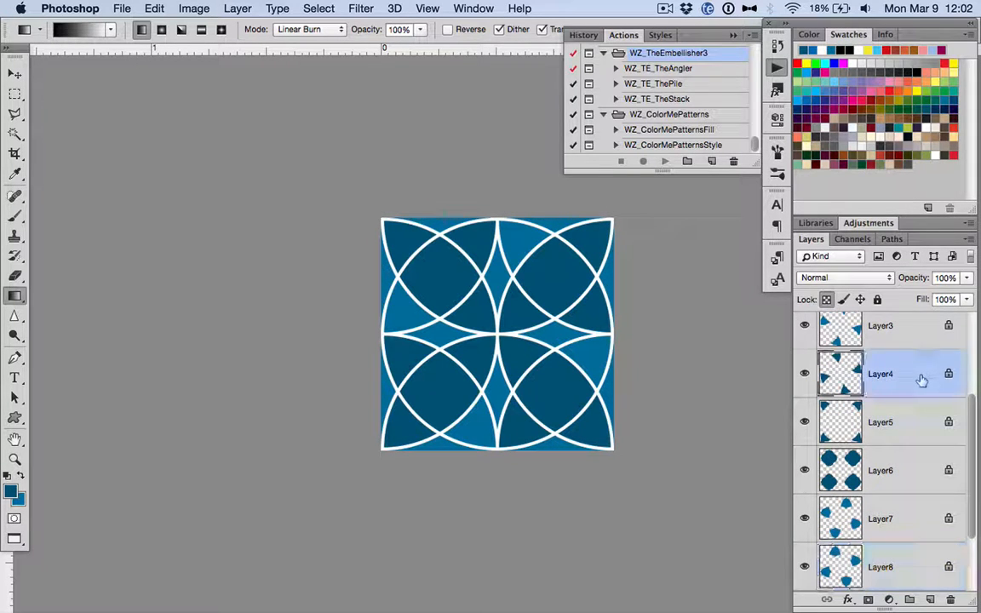
{"action": "left_click", "coordinate": [911, 333]}
{"action": "left_click", "coordinate": [877, 431]}
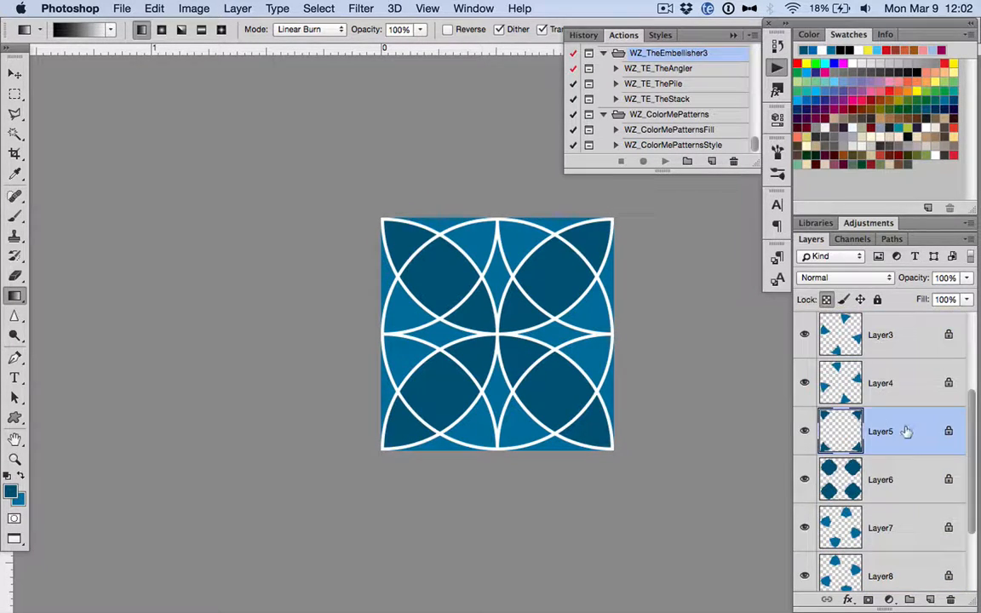
{"action": "scroll", "coordinate": [804, 426], "scroll_direction": "up", "scroll_amount": 3}
{"action": "scroll", "coordinate": [800, 428], "scroll_direction": "up", "scroll_amount": 2}
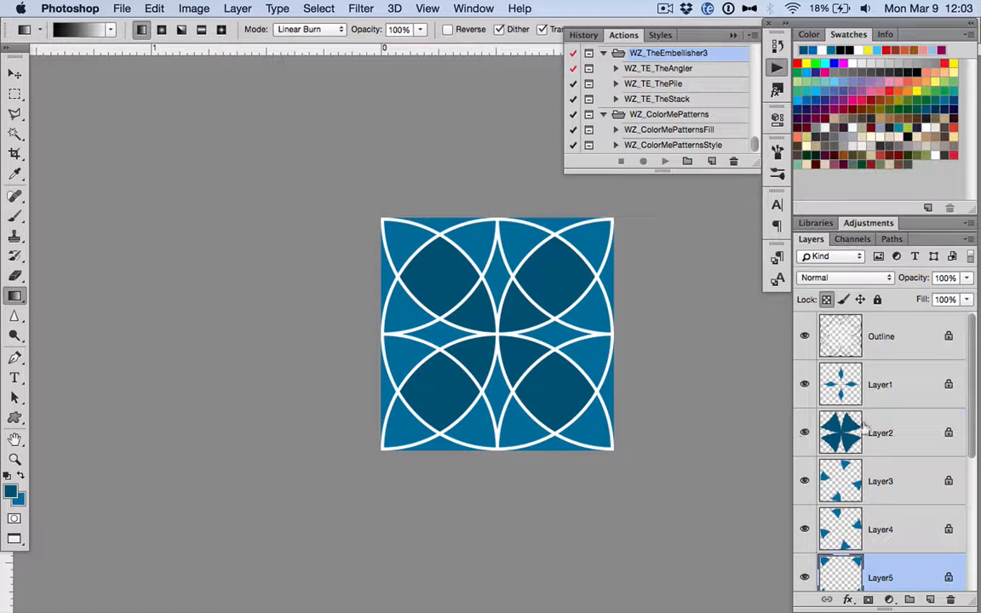
{"action": "left_click", "coordinate": [891, 445]}
Fill Layer8, Layer7 and Layer9 with the darker blue foreground colour.
{"action": "scroll", "coordinate": [884, 492], "scroll_direction": "down", "scroll_amount": 5}
{"action": "left_click", "coordinate": [877, 475]}
{"action": "left_click", "coordinate": [876, 419]}
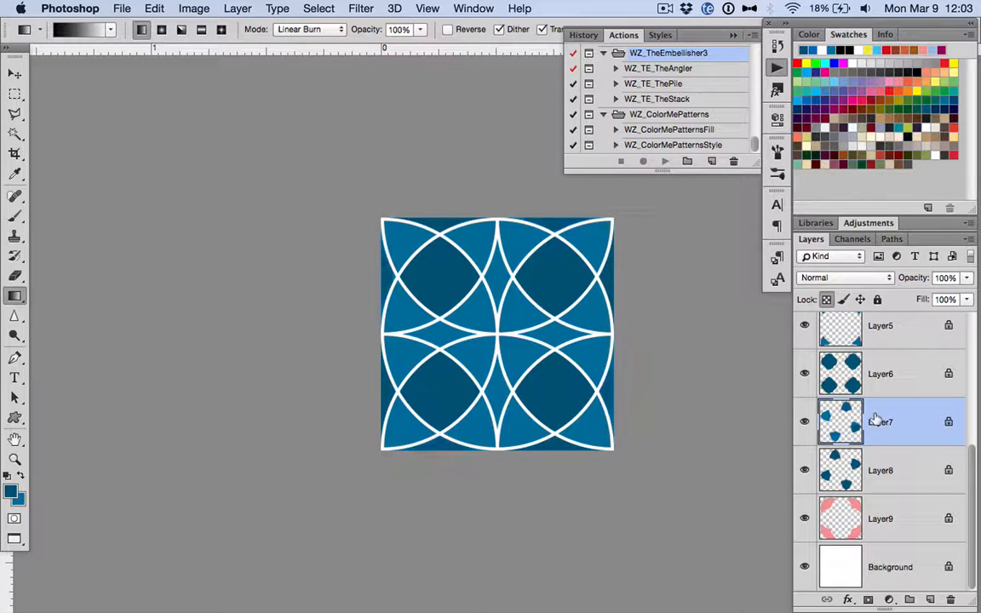
{"action": "left_click", "coordinate": [890, 521]}
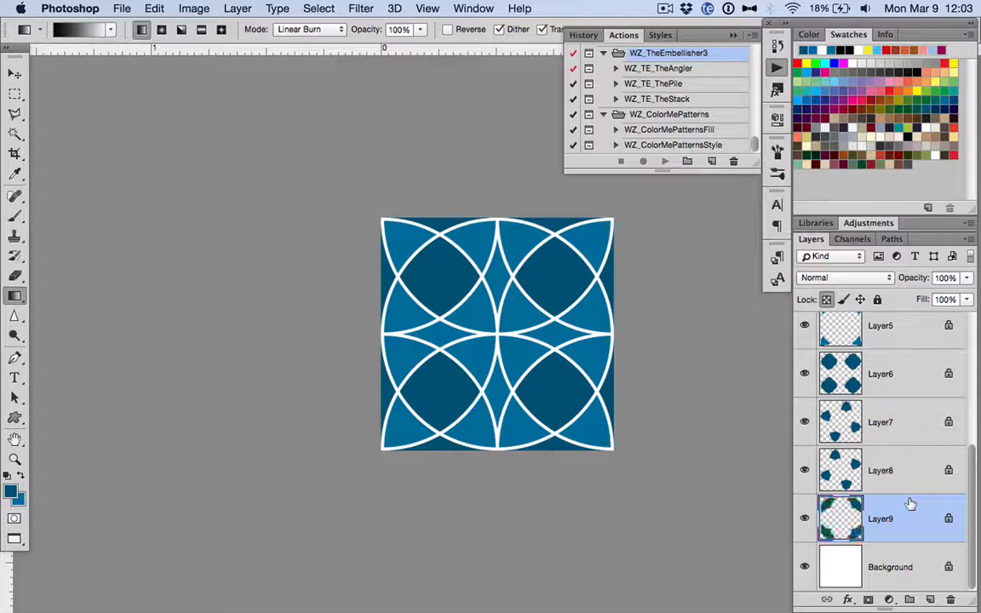
Set the background colour to the near-black blue 0a212a and recolour the Outline layer in a dark blue.
{"action": "scroll", "coordinate": [908, 503], "scroll_direction": "up", "scroll_amount": 5}
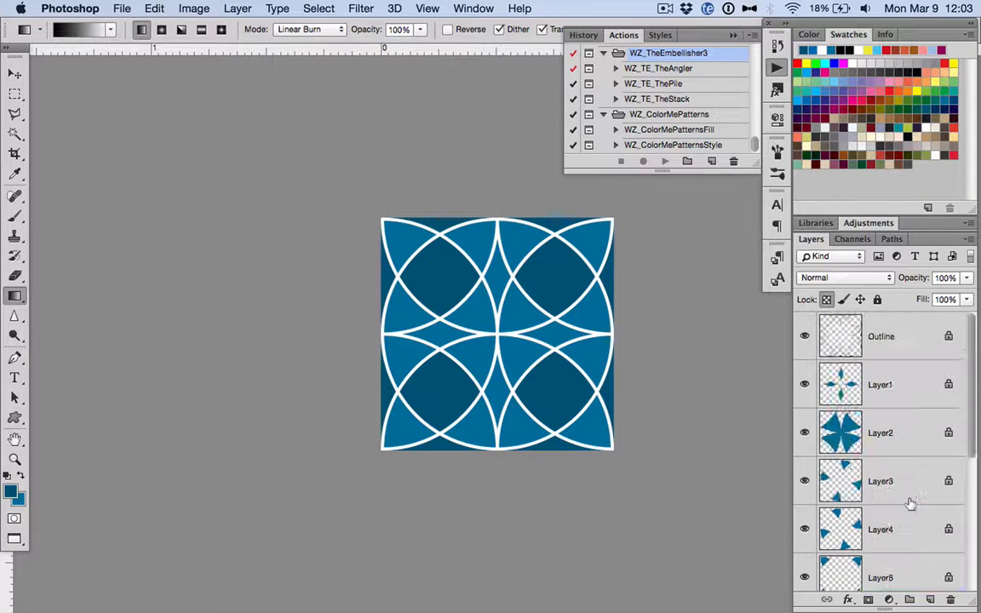
{"action": "left_click", "coordinate": [886, 335]}
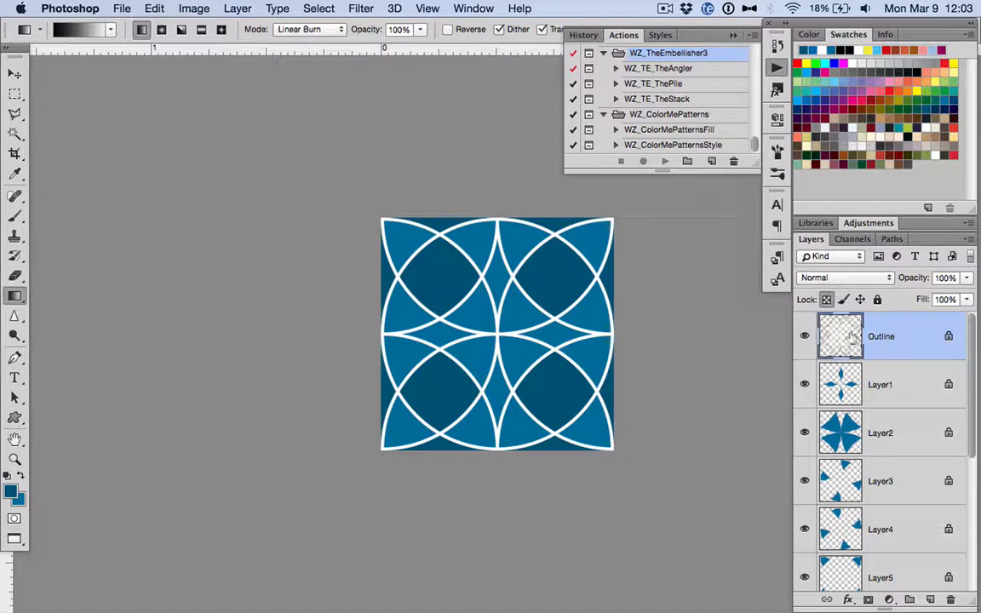
{"action": "left_click", "coordinate": [18, 499]}
{"action": "left_click", "coordinate": [490, 438]}
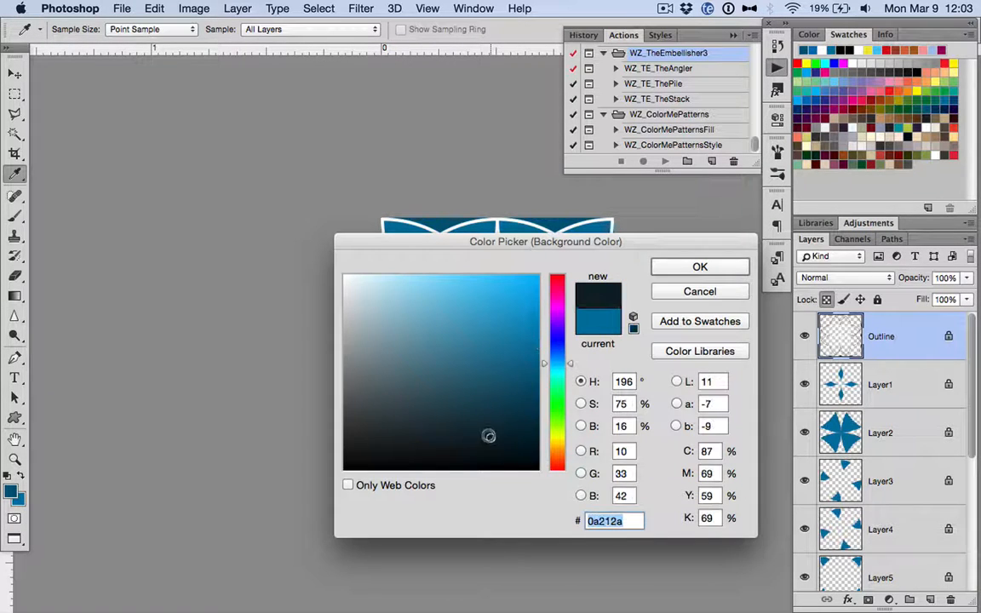
{"action": "left_click", "coordinate": [707, 267]}
{"action": "key", "text": "g"}
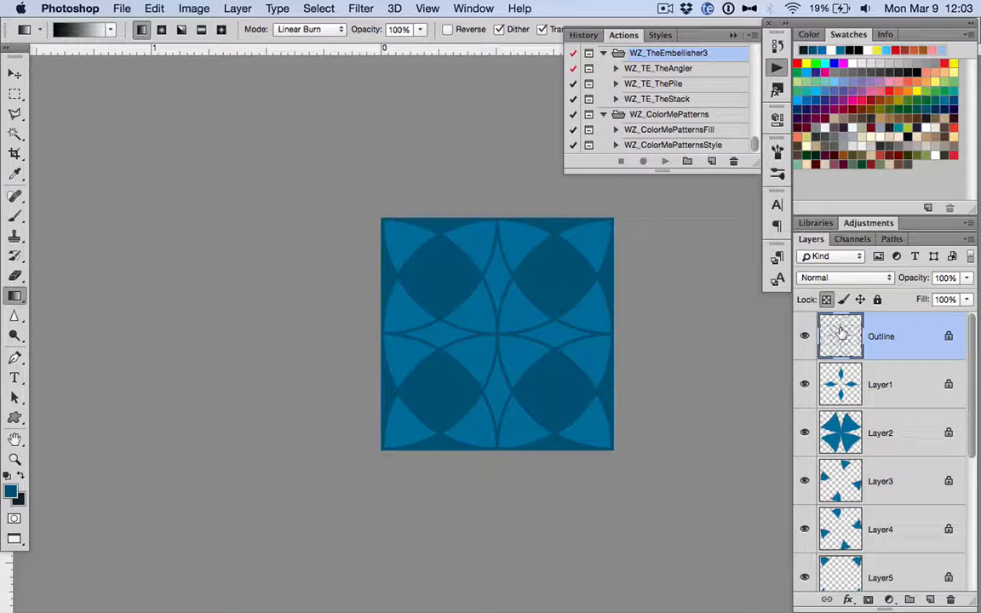
Set the foreground colour to a neutral mid-grey and fill the Outline layer with it.
{"action": "left_click", "coordinate": [10, 491]}
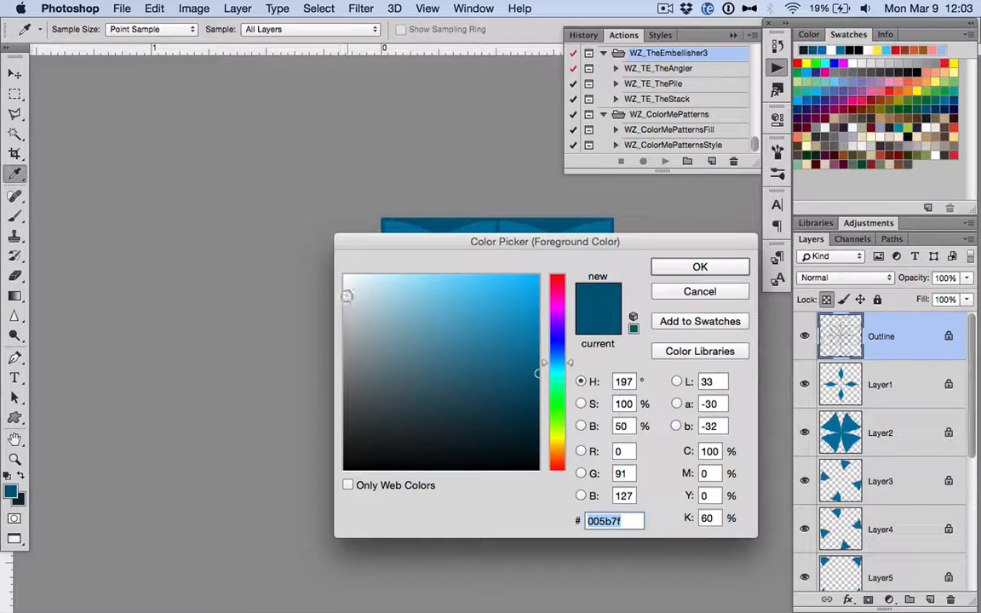
{"action": "left_click", "coordinate": [349, 344]}
{"action": "left_click", "coordinate": [694, 265]}
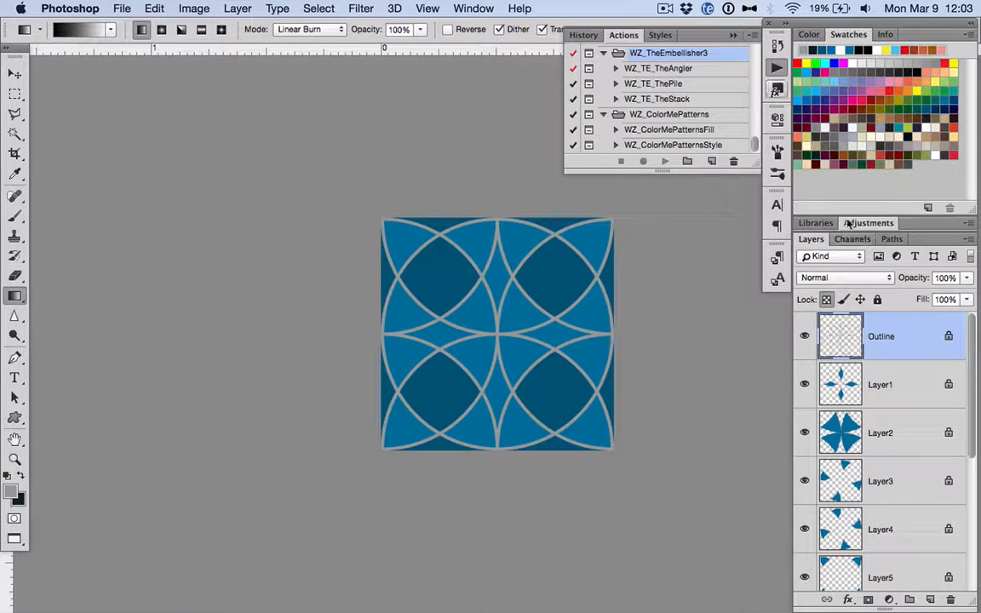
Run the WZ_ColorMePatternsFill action on the blue tile and continue through its two instruction messages.
{"action": "scroll", "coordinate": [886, 340], "scroll_direction": "down", "scroll_amount": 5}
{"action": "scroll", "coordinate": [885, 339], "scroll_direction": "up", "scroll_amount": 5}
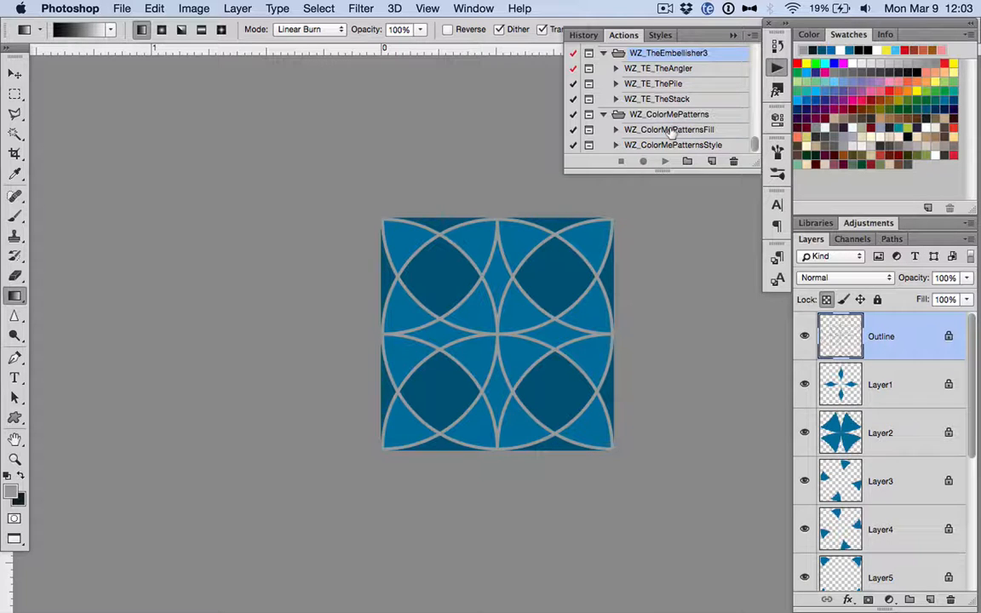
{"action": "left_click", "coordinate": [681, 130]}
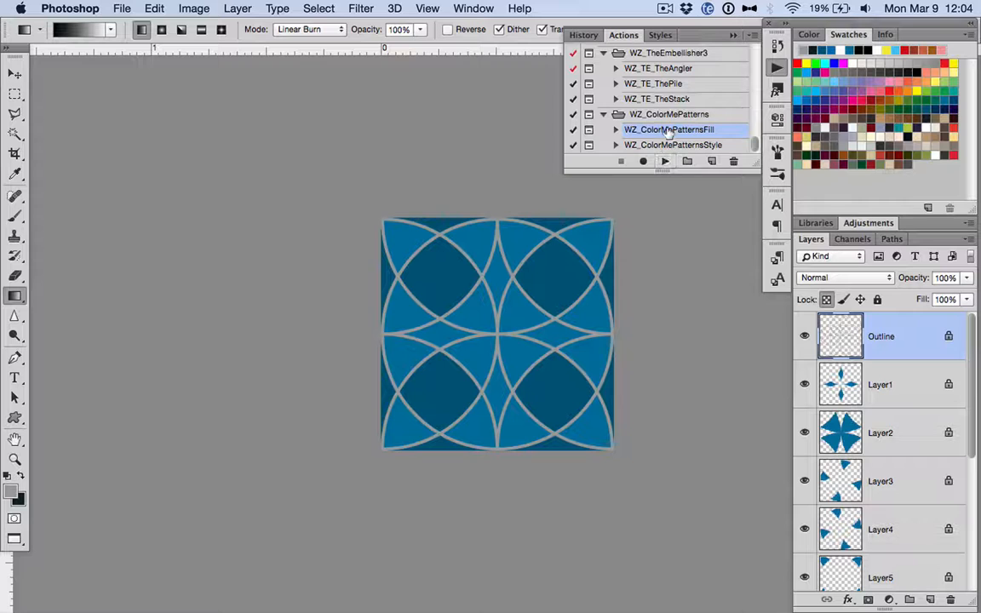
{"action": "left_click", "coordinate": [663, 159]}
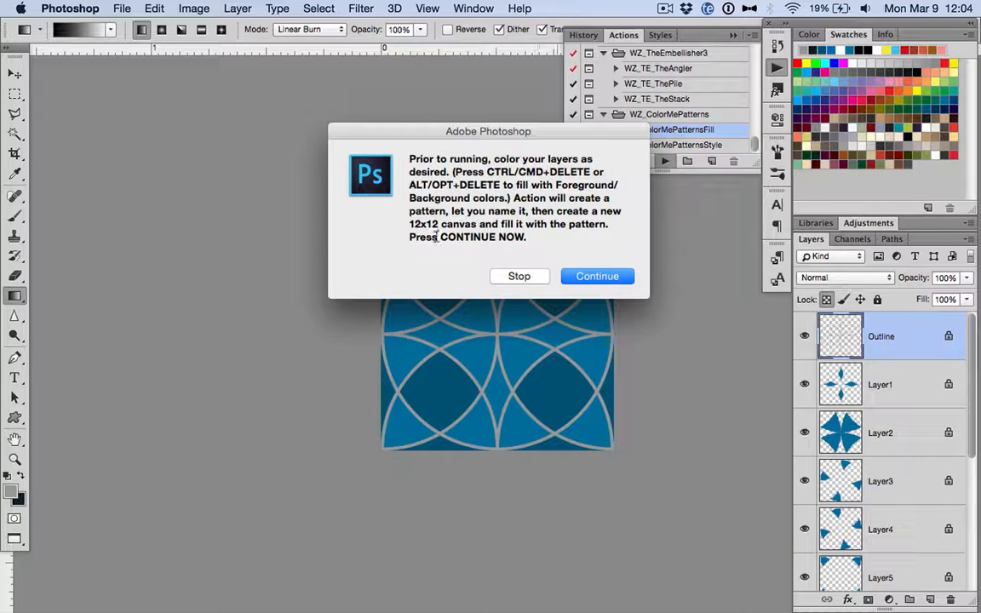
{"action": "left_click", "coordinate": [585, 274]}
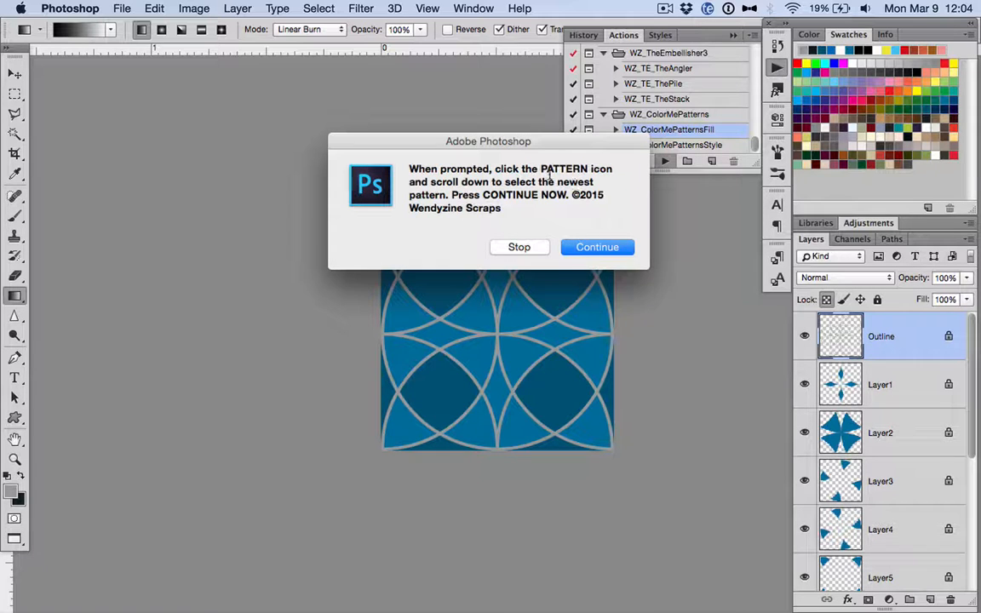
{"action": "left_click", "coordinate": [597, 247]}
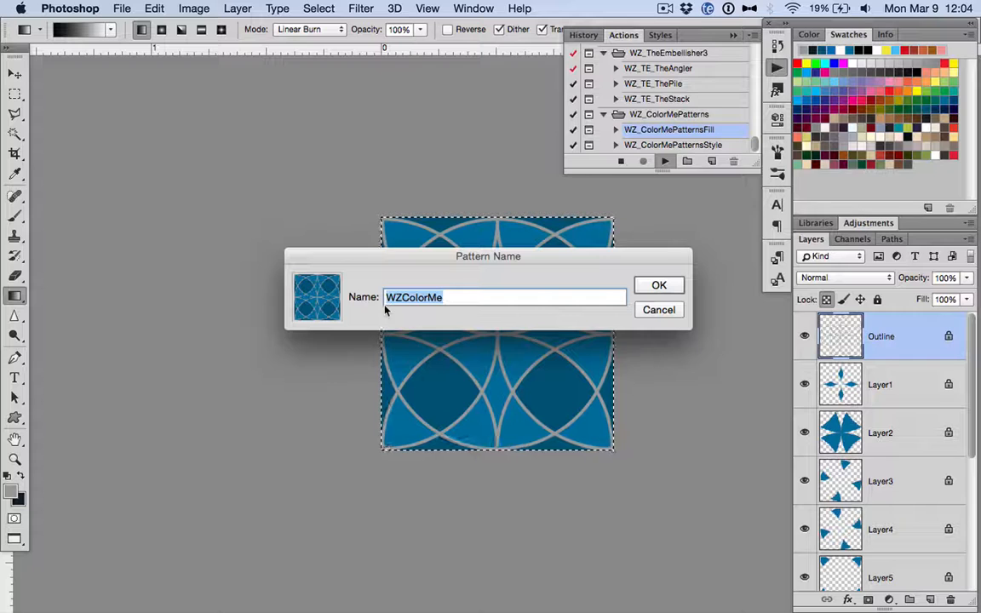
Name the new pattern with the owner's first name in the possessive followed by Circles1, and confirm it.
{"action": "key", "text": "Right"}
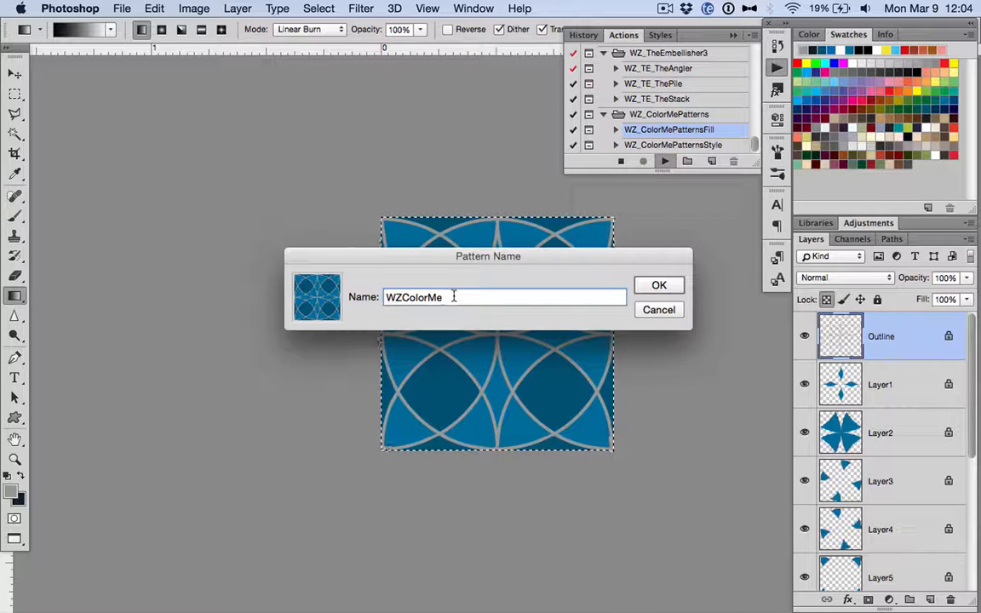
{"action": "left_click_drag", "start_coordinate": [452, 302], "coordinate": [311, 269]}
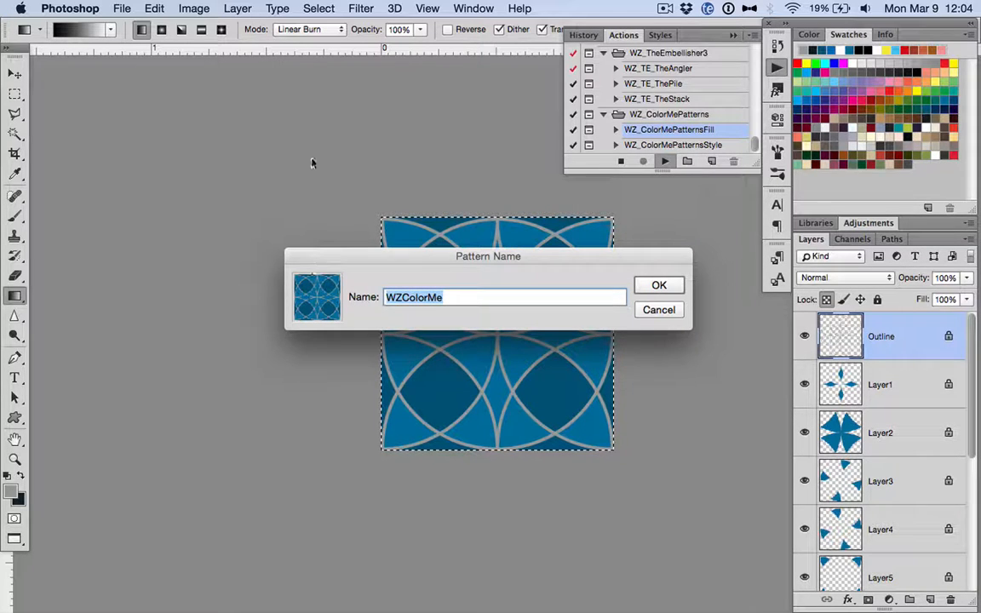
{"action": "type", "text": "Circles1"}
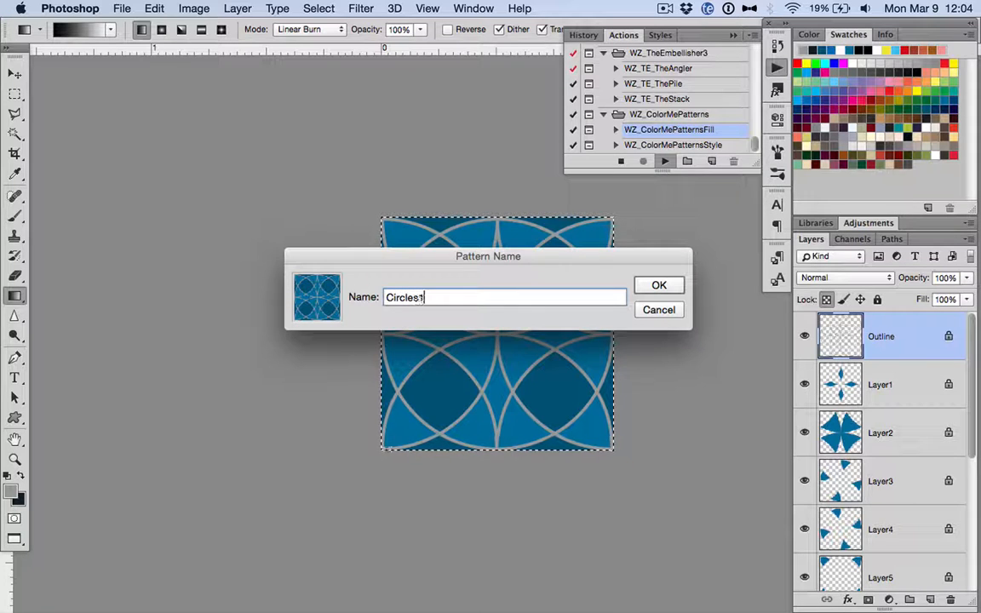
{"action": "left_click", "coordinate": [386, 297]}
{"action": "type", "text": "Wendy's"}
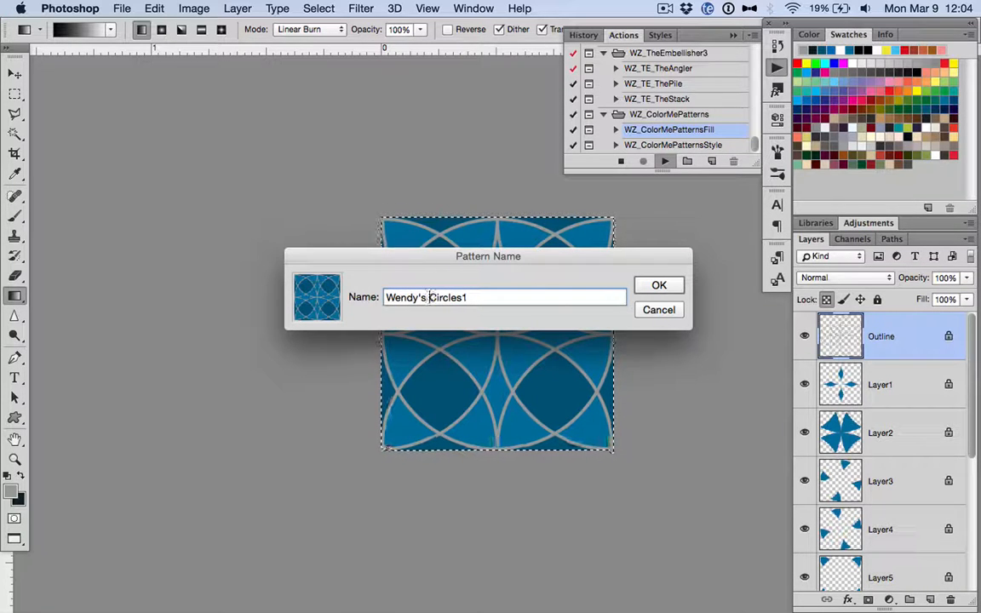
{"action": "left_click", "coordinate": [657, 285]}
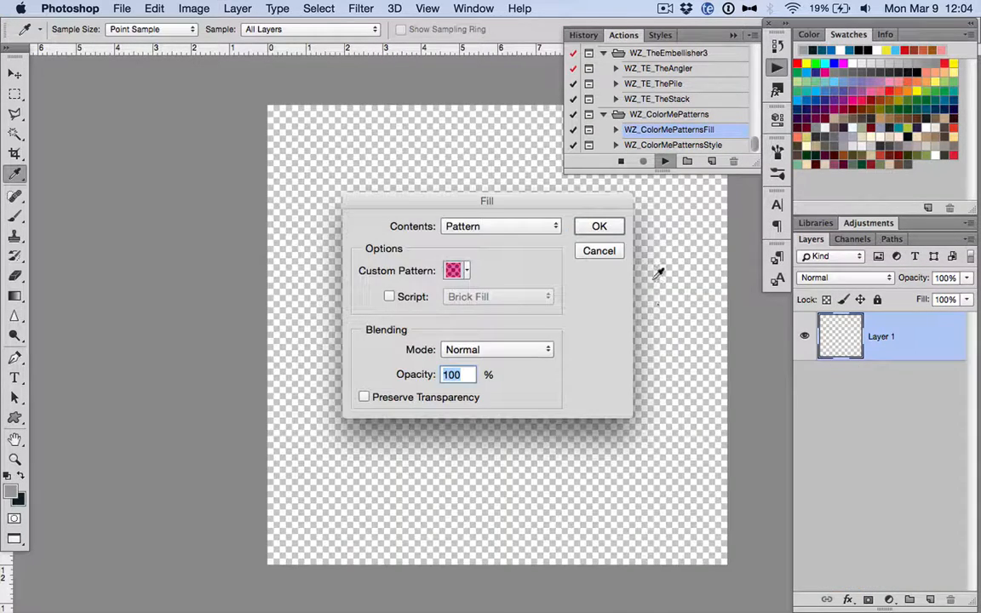
Fill the new canvas with the newest custom pattern, the blue circles tile.
{"action": "left_click", "coordinate": [467, 270]}
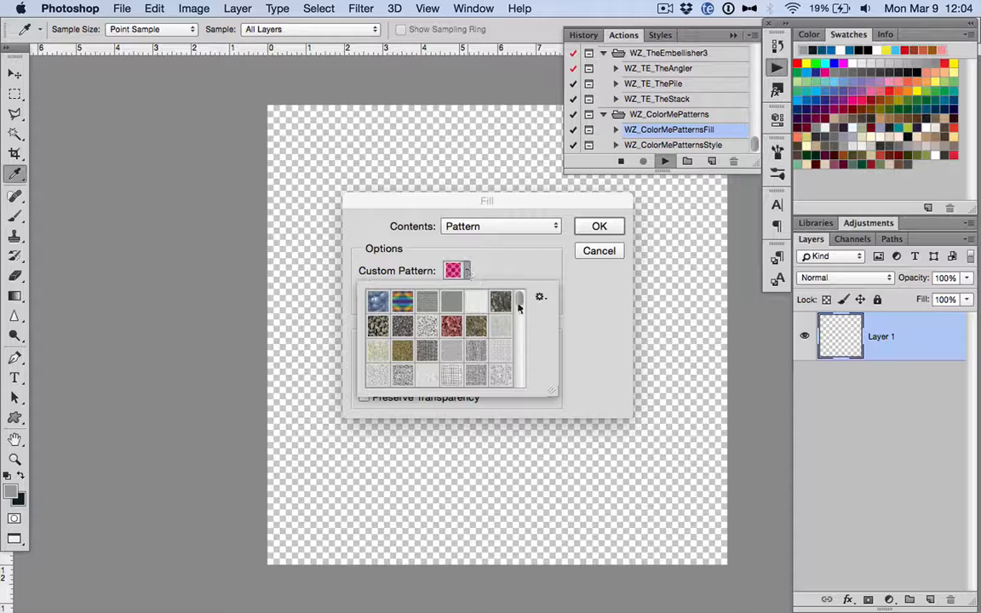
{"action": "scroll", "coordinate": [434, 341], "scroll_direction": "down", "scroll_amount": 5}
{"action": "left_click", "coordinate": [380, 375]}
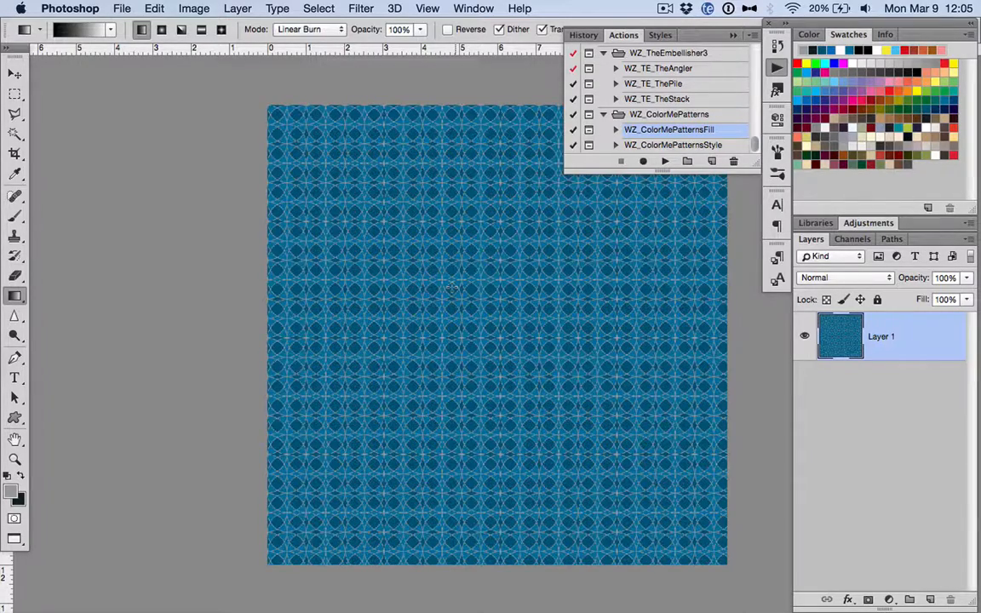
Examine the blue circles pattern fill up close and across the whole canvas.
{"action": "key", "text": "super+plus"}
{"action": "key", "text": "super+plus"}
{"action": "key", "text": "super+plus"}
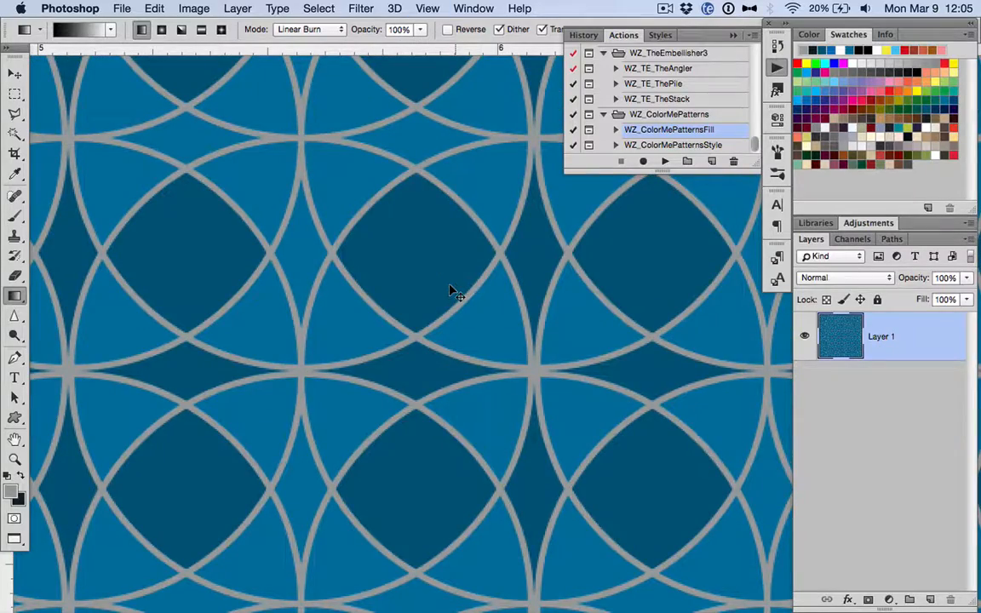
{"action": "key", "text": "super+minus"}
{"action": "key", "text": "super+minus"}
{"action": "key", "text": "super+minus"}
{"action": "key", "text": "super+minus"}
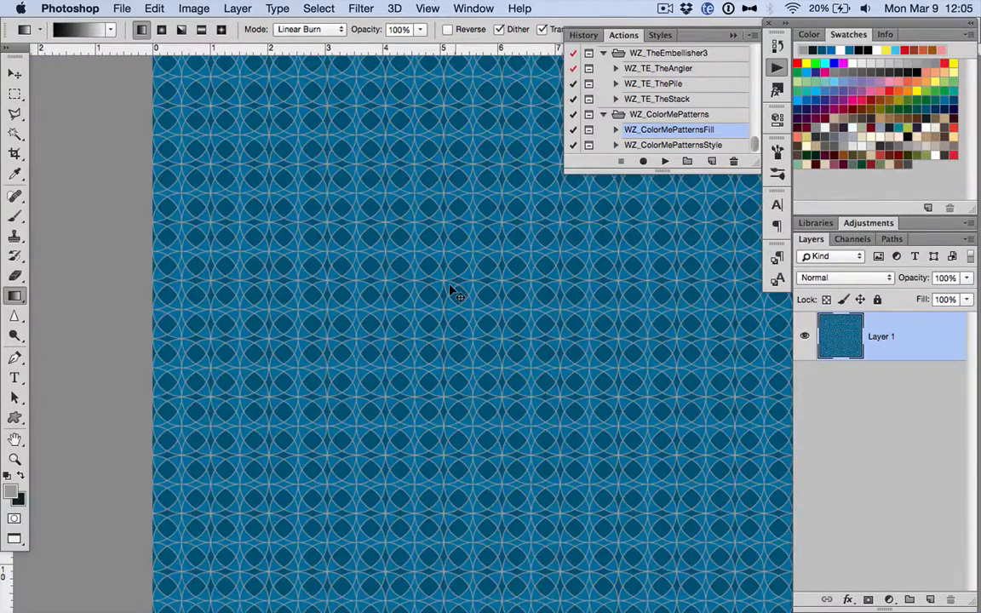
{"action": "key", "text": "super+minus"}
{"action": "key", "text": "super+plus"}
{"action": "key", "text": "super+minus"}
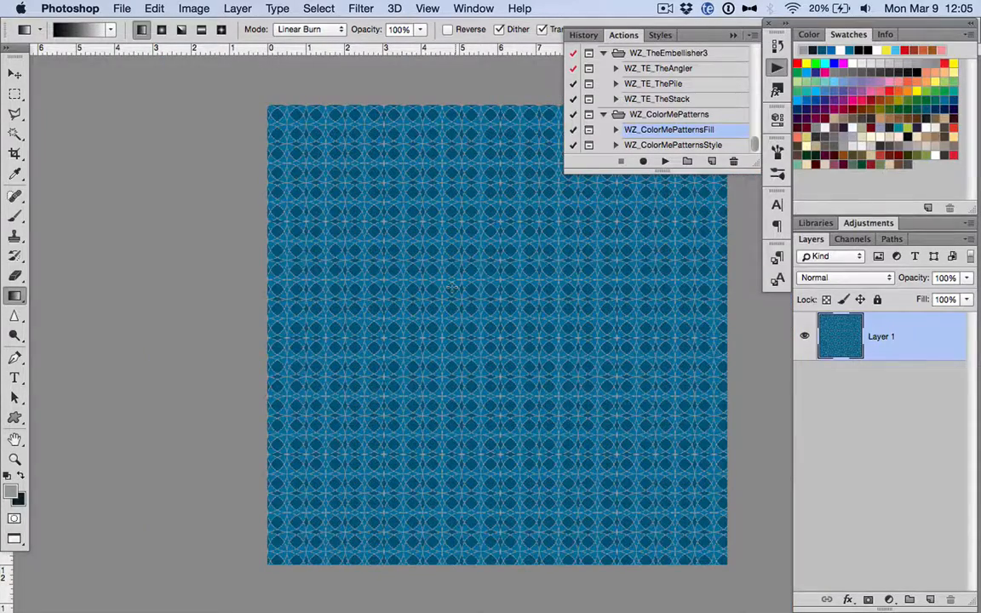
{"action": "scroll", "coordinate": [452, 289], "scroll_direction": "right", "scroll_amount": 3}
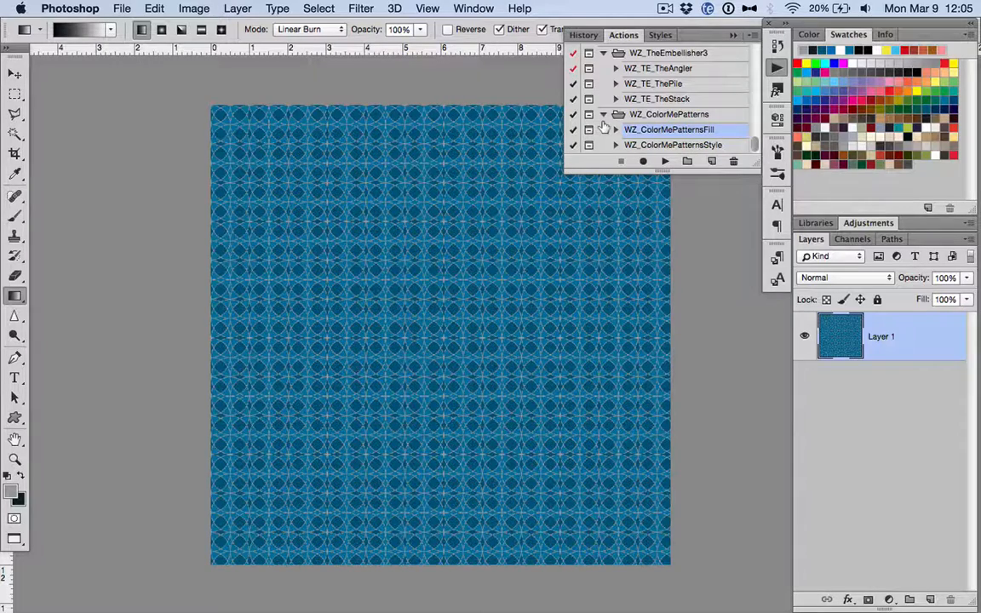
Close the ColorMe and Circles1.tif documents without saving their changes.
{"action": "key", "text": "super+w"}
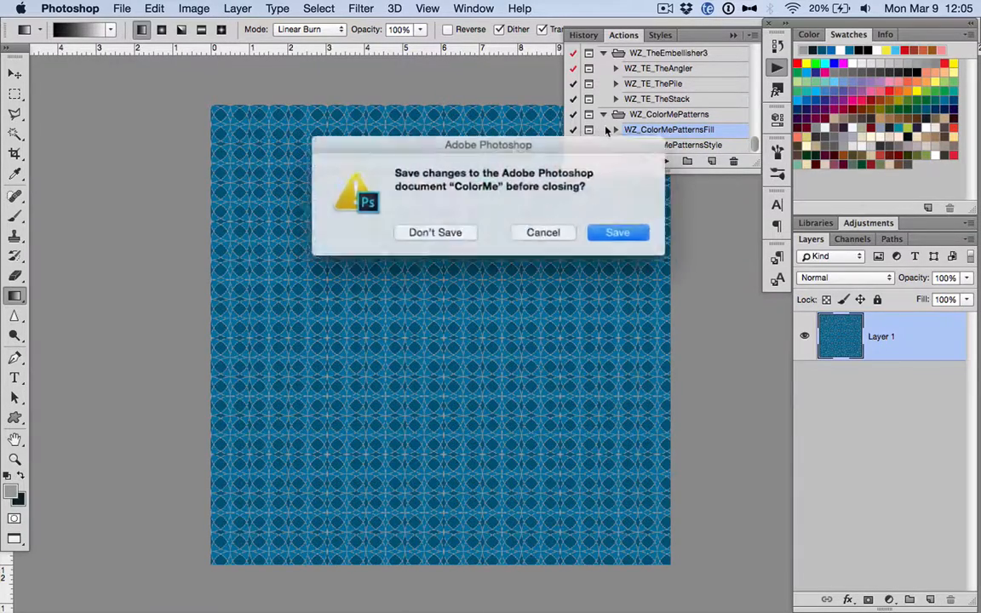
{"action": "key", "text": "super+d"}
{"action": "key", "text": "super+w"}
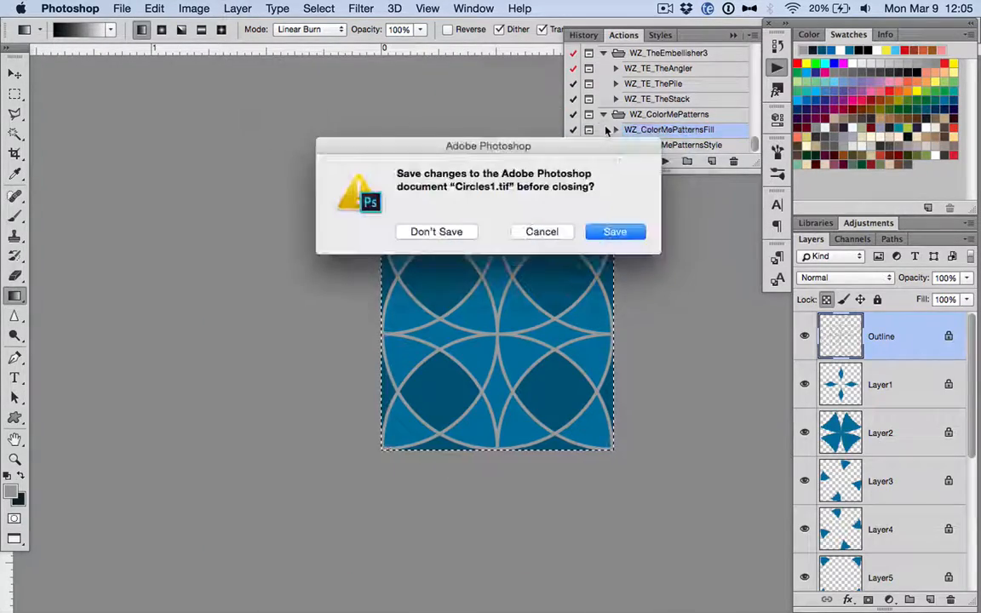
{"action": "key", "text": "d"}
Fill the Background layer of the pink dot tile with light yellow-green and the corner circles layer with teal green.
{"action": "scroll", "coordinate": [483, 232], "scroll_direction": "right", "scroll_amount": 5}
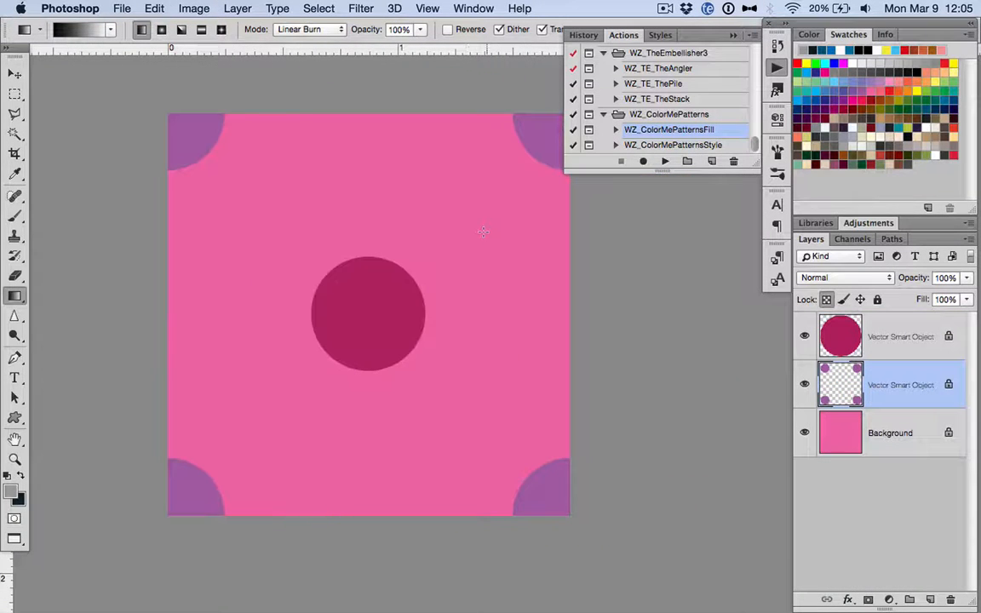
{"action": "left_click", "coordinate": [900, 432]}
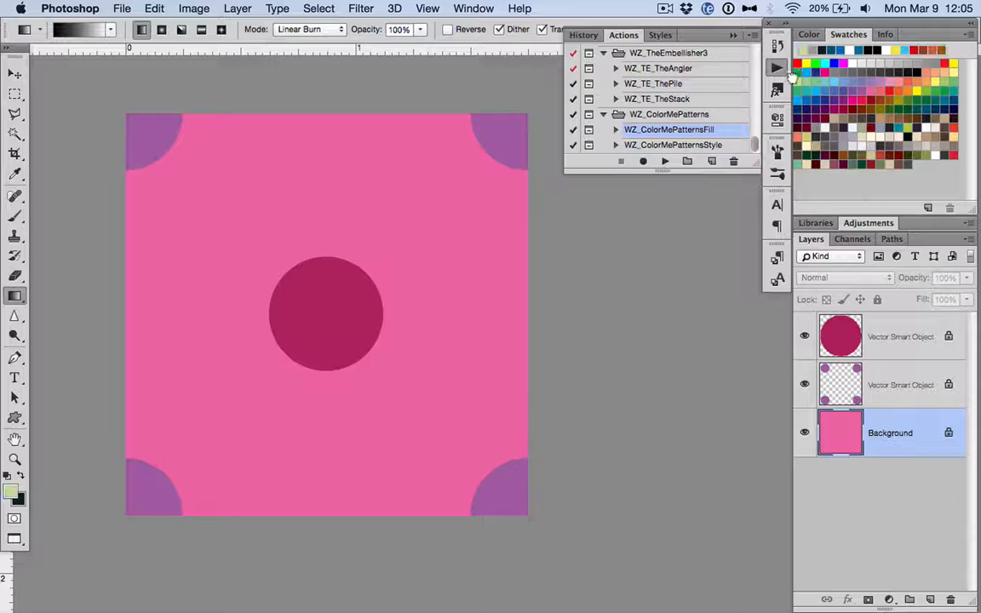
{"action": "key", "text": "alt+BackSpace"}
{"action": "left_click", "coordinate": [881, 385]}
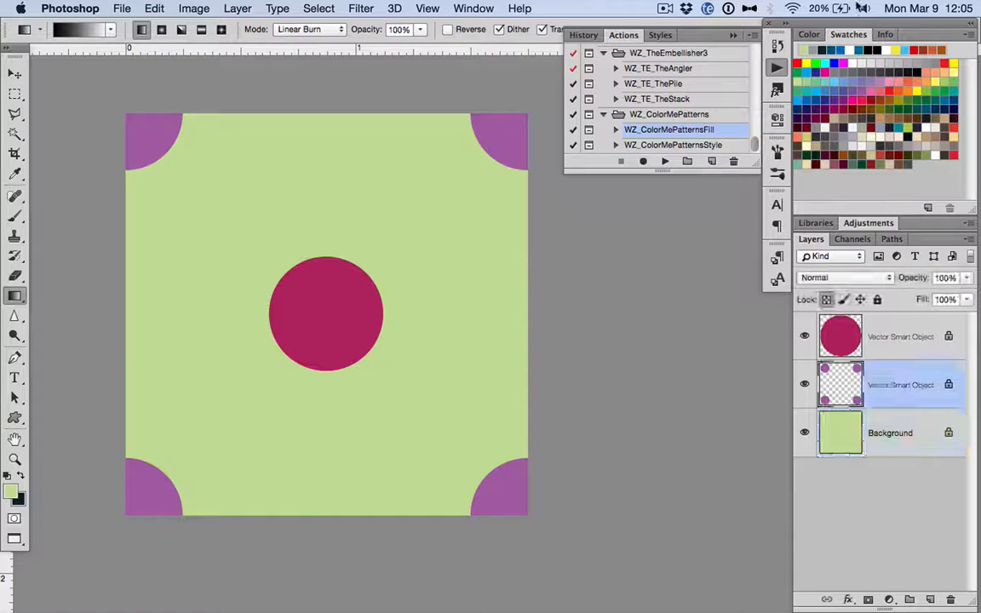
{"action": "left_click", "coordinate": [813, 85]}
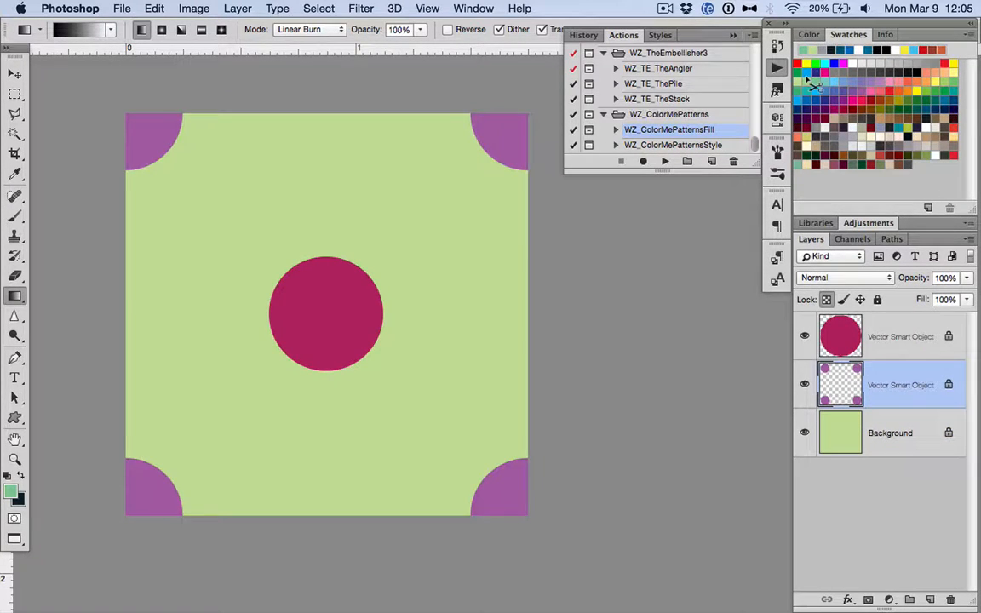
{"action": "key", "text": "alt+BackSpace"}
Fill the centre circle layer, trying a yellow-green first and settling on a medium green.
{"action": "left_click", "coordinate": [917, 341]}
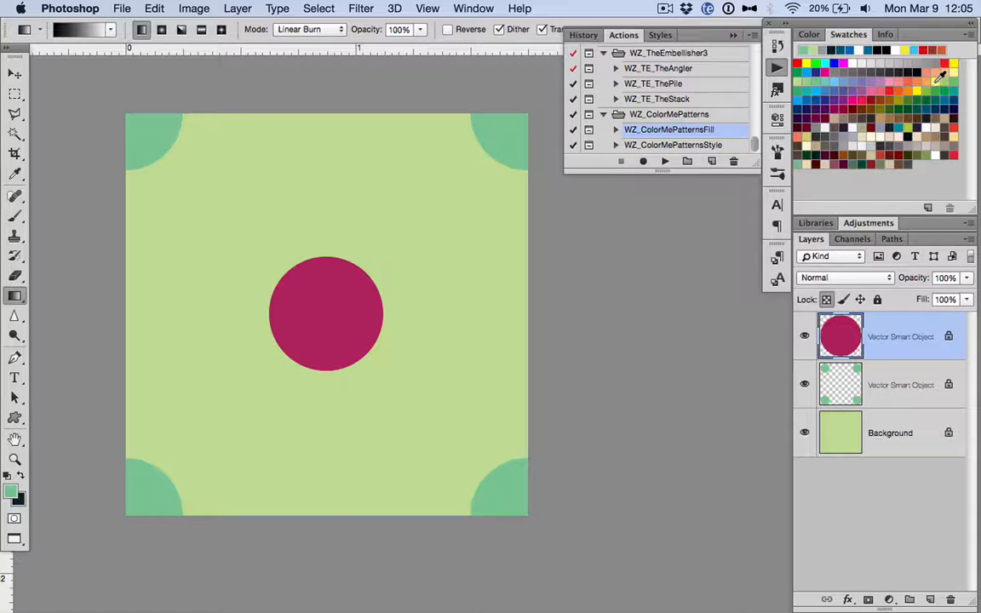
{"action": "left_click", "coordinate": [943, 77]}
{"action": "key", "text": "alt+BackSpace"}
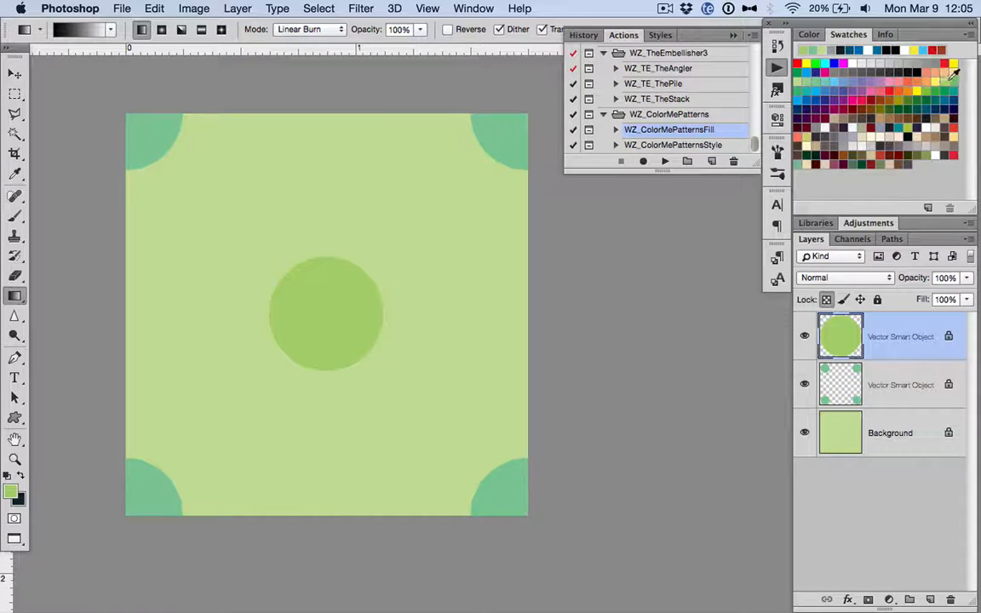
{"action": "left_click", "coordinate": [950, 77]}
{"action": "key", "text": "alt+BackSpace"}
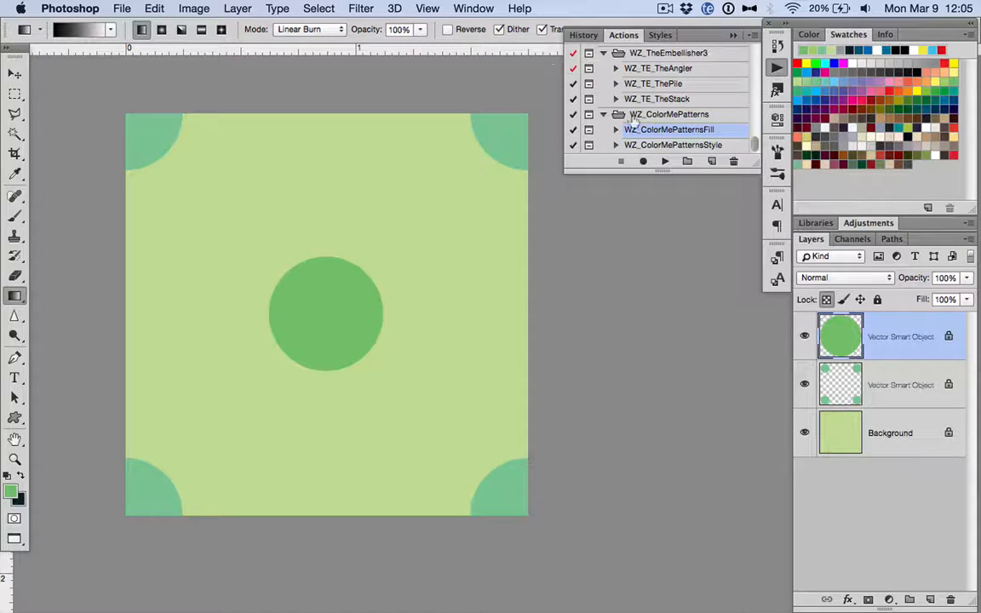
Run the WZ_ColorMePatternsStyle action on the green dot tile and continue through its instruction messages.
{"action": "left_click", "coordinate": [628, 145]}
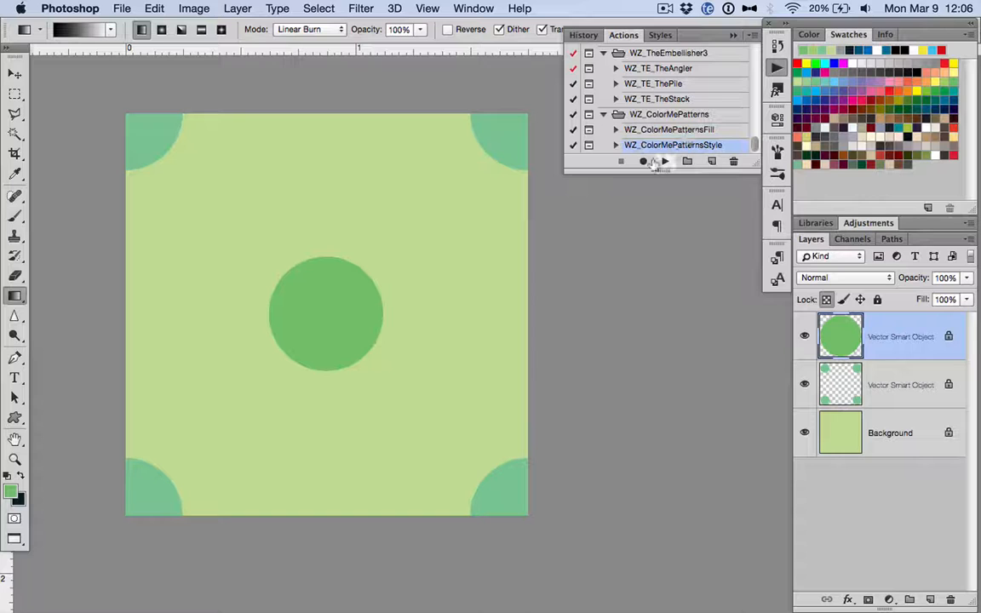
{"action": "left_click", "coordinate": [664, 161]}
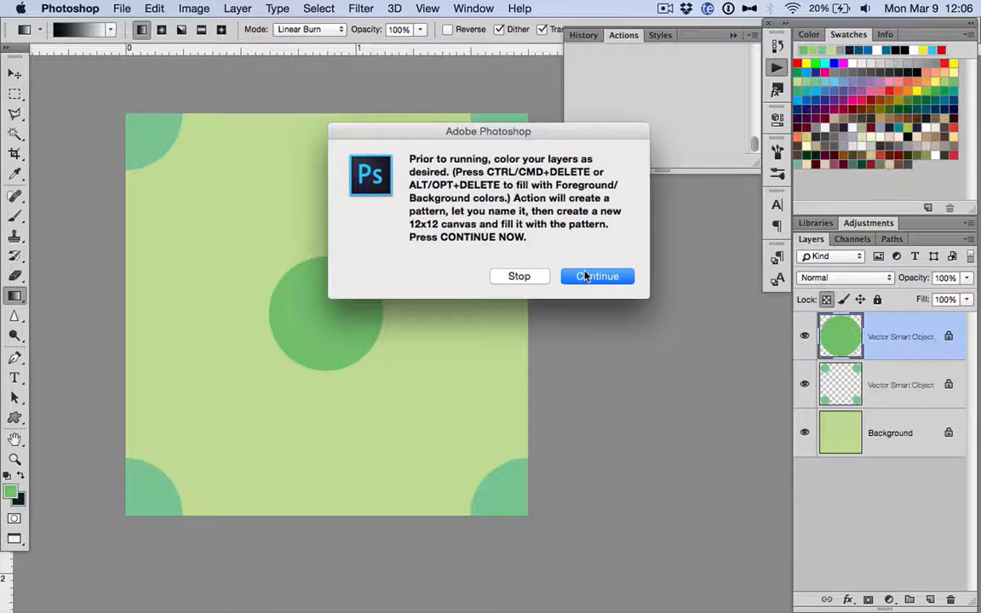
{"action": "left_click", "coordinate": [585, 277]}
{"action": "left_click", "coordinate": [595, 247]}
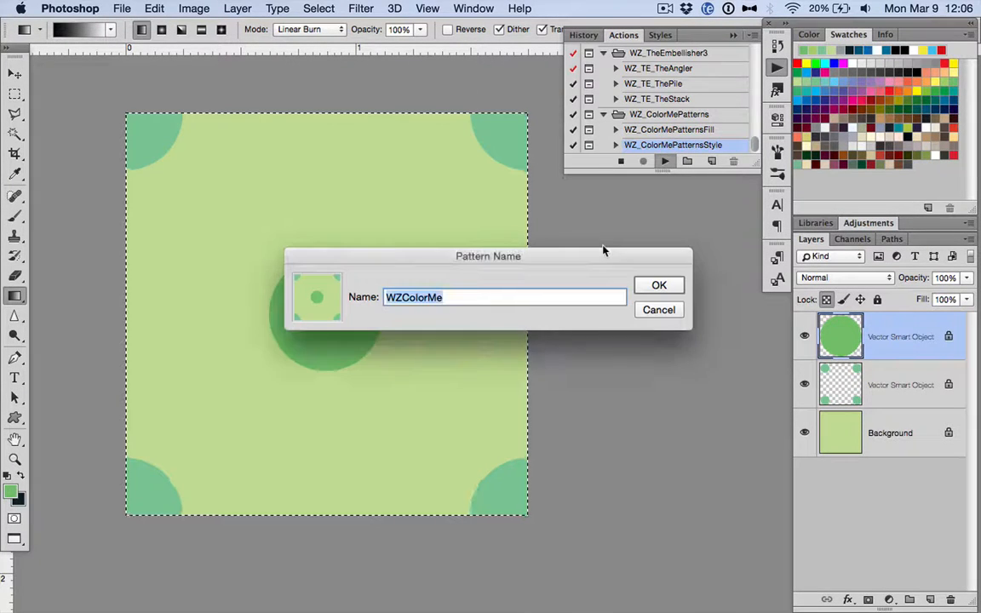
Name the new pattern with the owner's first name in the possessive followed by Green Circles, and confirm it.
{"action": "type", "text": "Wendy'"}
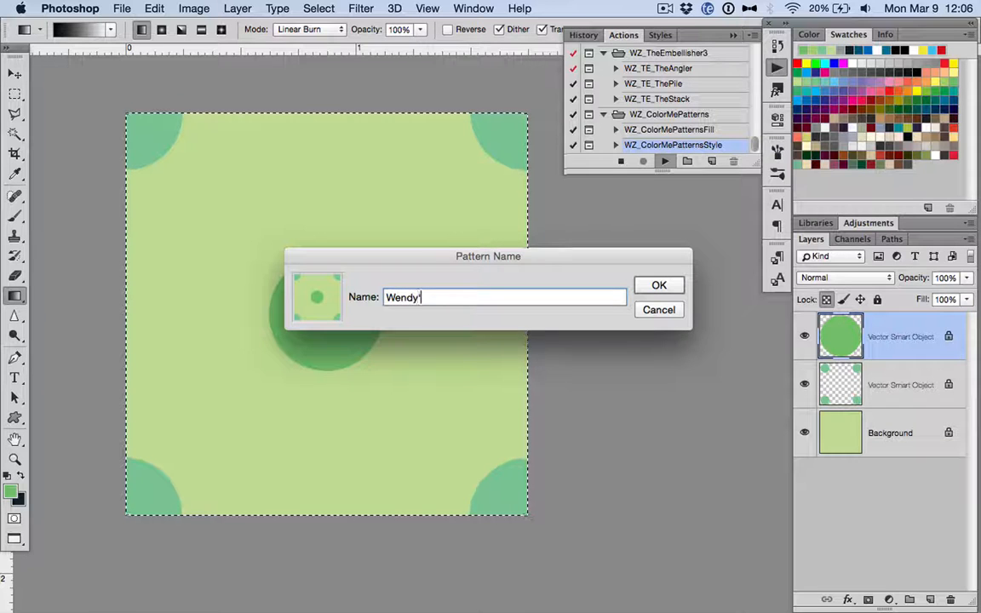
{"action": "type", "text": "s Green Cir"}
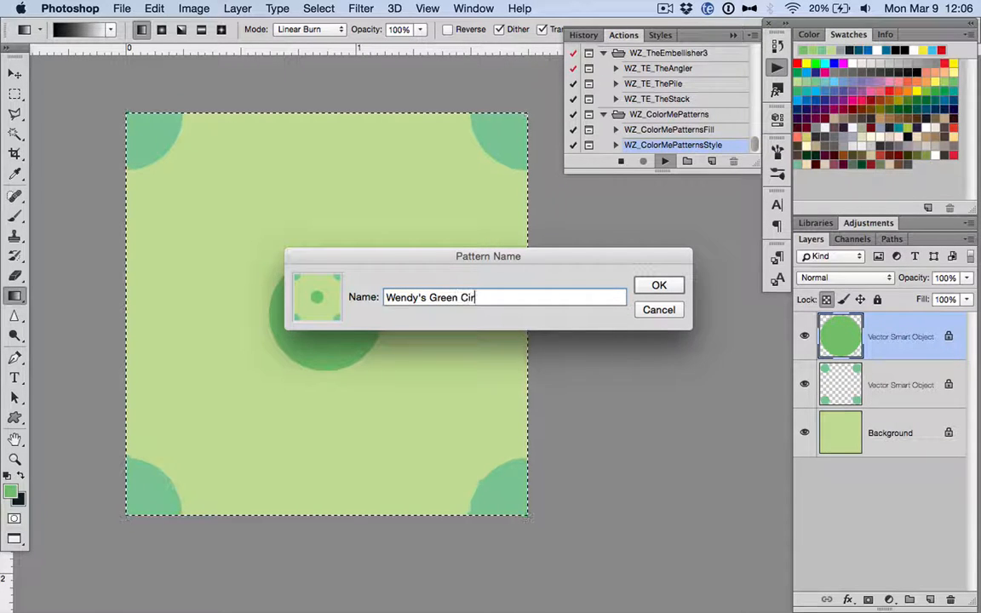
{"action": "type", "text": "cles"}
{"action": "key", "text": "Return"}
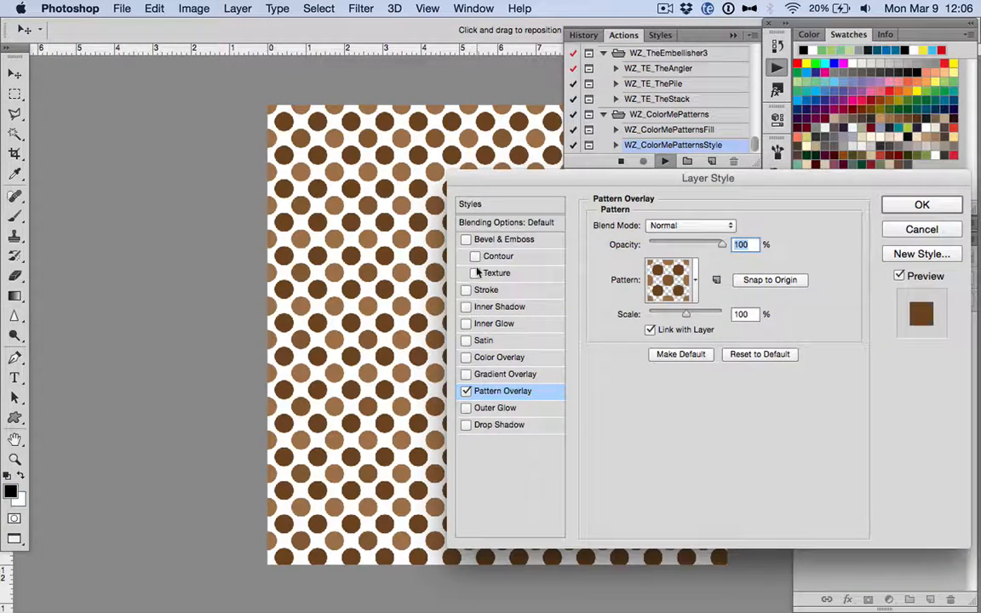
Set the layer's Pattern Overlay to the newest pattern, the green circles tile, and apply the layer style.
{"action": "left_click", "coordinate": [669, 279]}
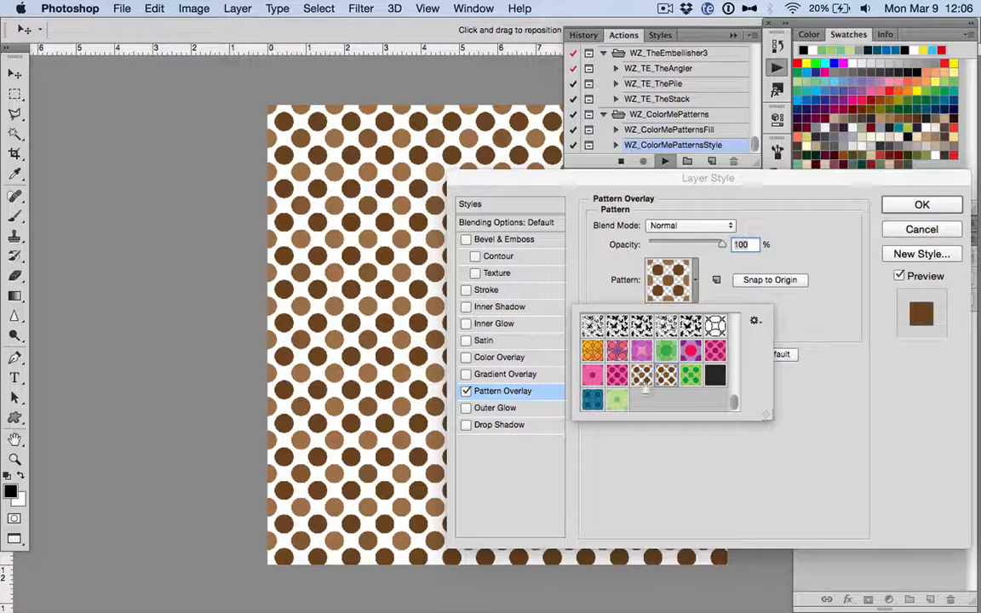
{"action": "left_click", "coordinate": [617, 400]}
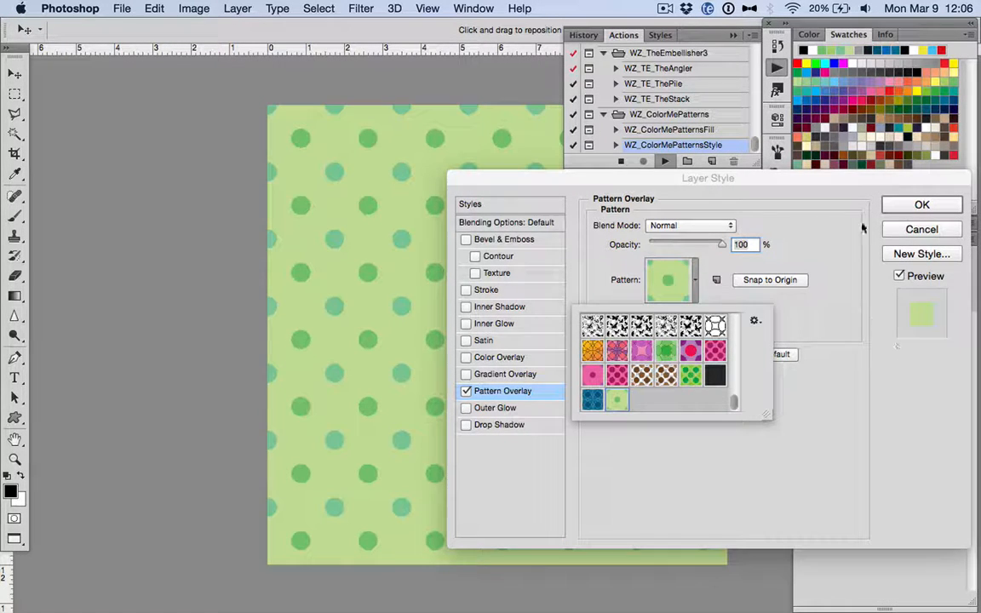
{"action": "left_click", "coordinate": [919, 204]}
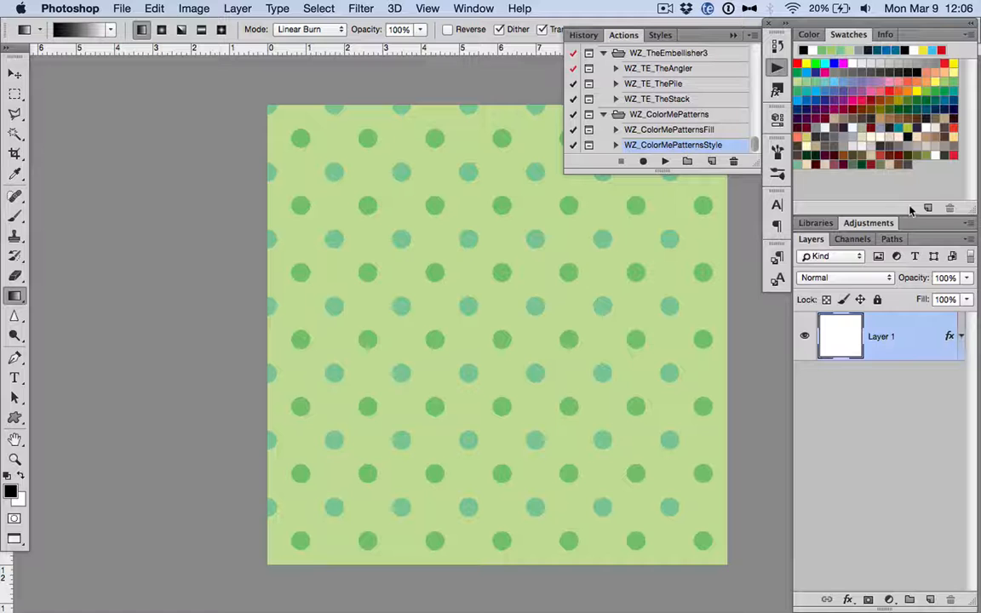
{"action": "scroll", "coordinate": [373, 204], "scroll_direction": "right", "scroll_amount": 5}
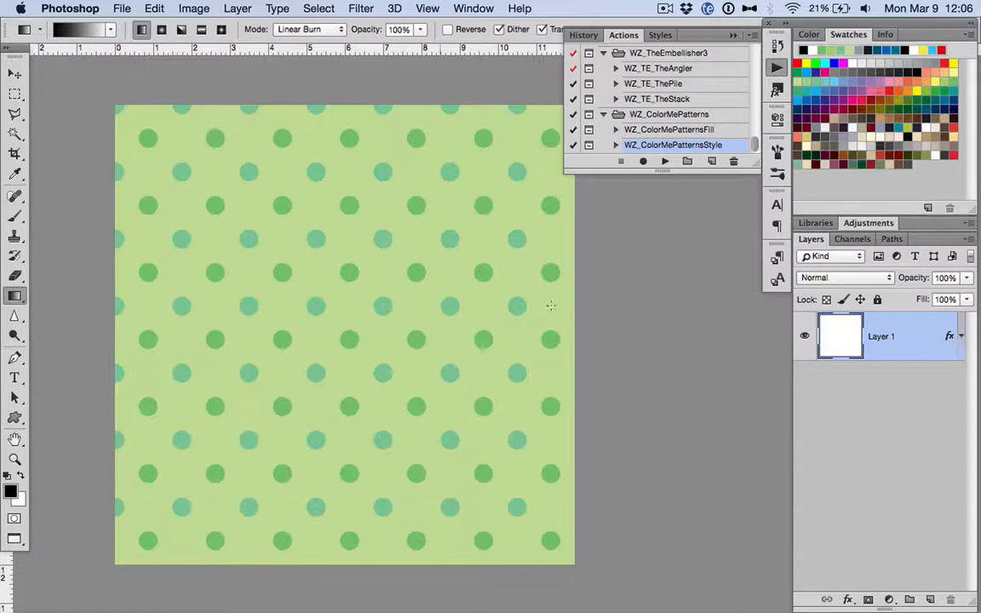
Set the scale of Layer 1's Pattern Overlay to 10% and apply the layer style.
{"action": "double_click", "coordinate": [947, 335]}
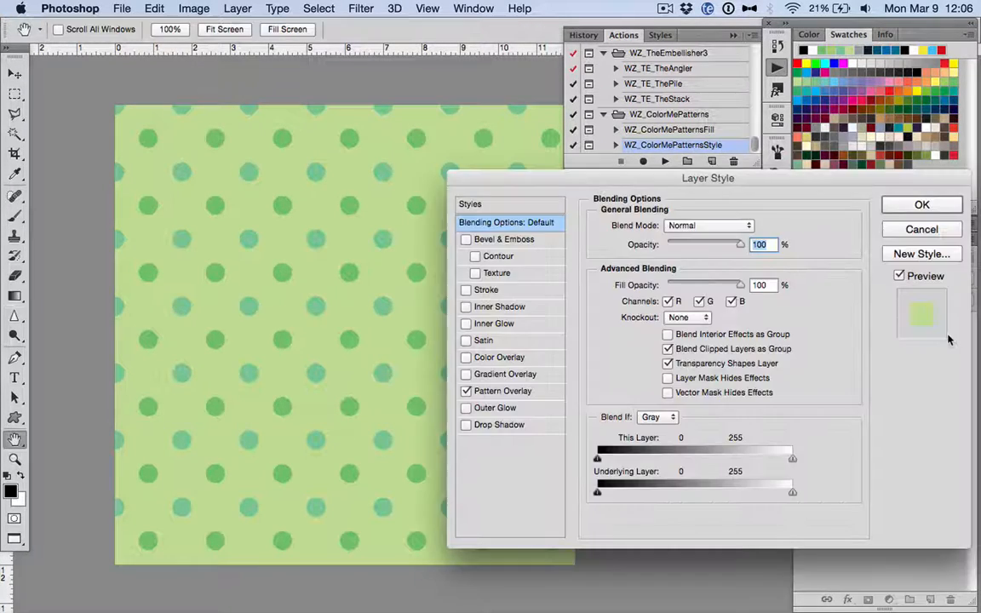
{"action": "left_click", "coordinate": [503, 392]}
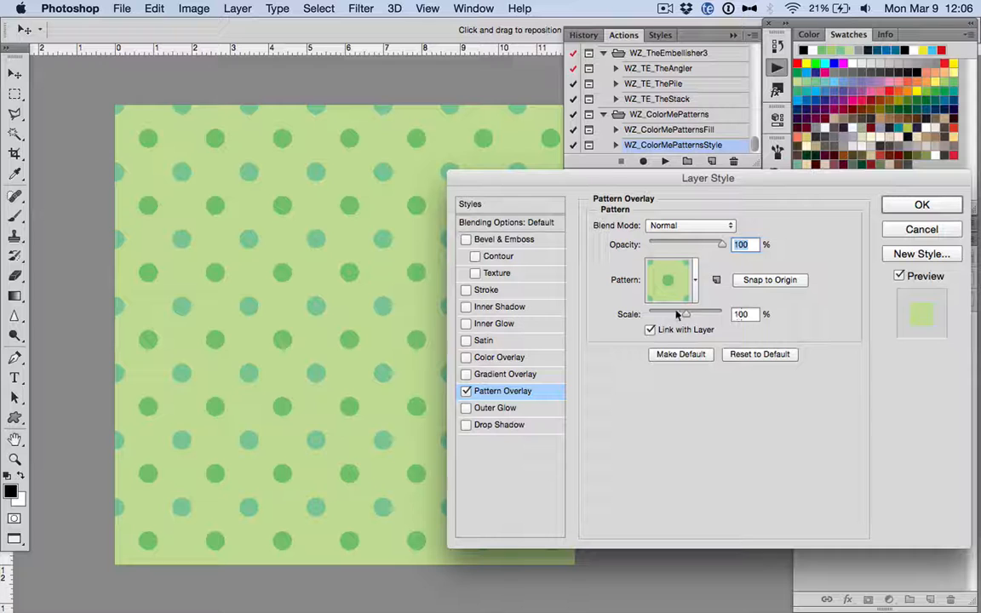
{"action": "left_click_drag", "start_coordinate": [677, 314], "coordinate": [654, 315]}
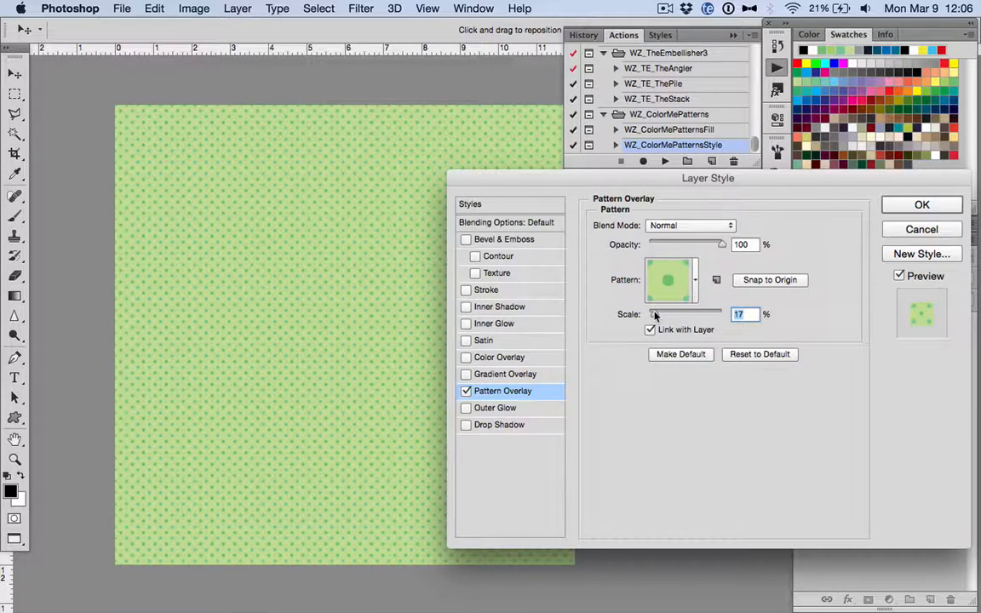
{"action": "type", "text": "10"}
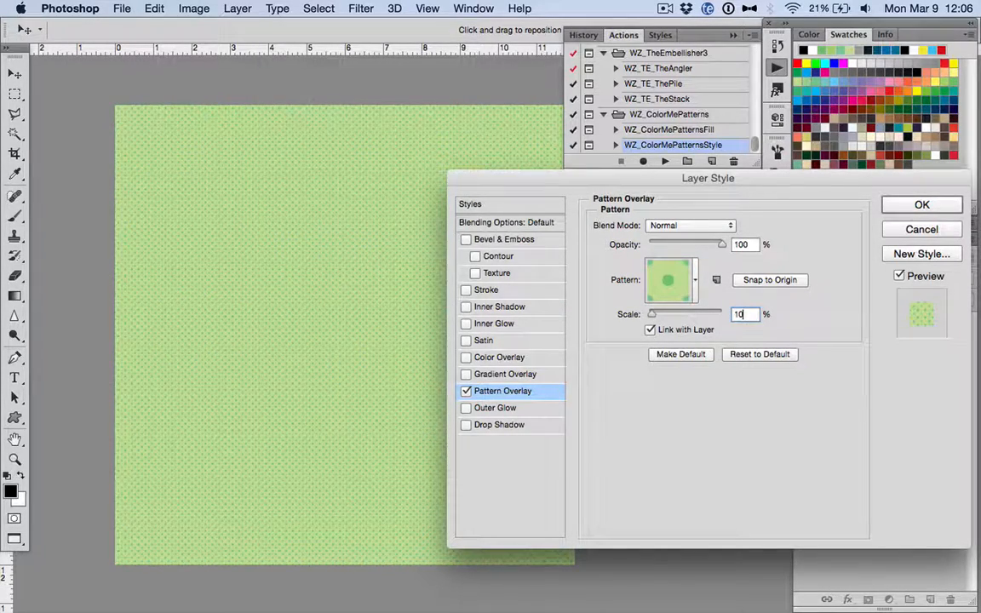
{"action": "left_click", "coordinate": [919, 206]}
{"action": "key", "text": "g"}
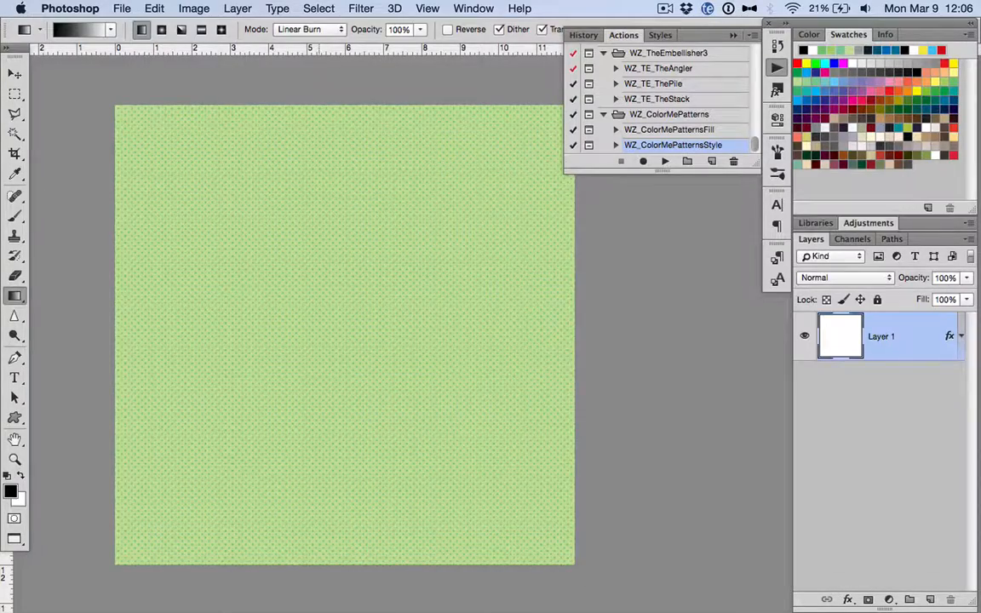
Examine the shape and edge quality of the scaled-down dots across the paper, both close up and as a whole.
{"action": "key", "text": "super+plus"}
{"action": "key", "text": "super+plus"}
{"action": "key", "text": "super+plus"}
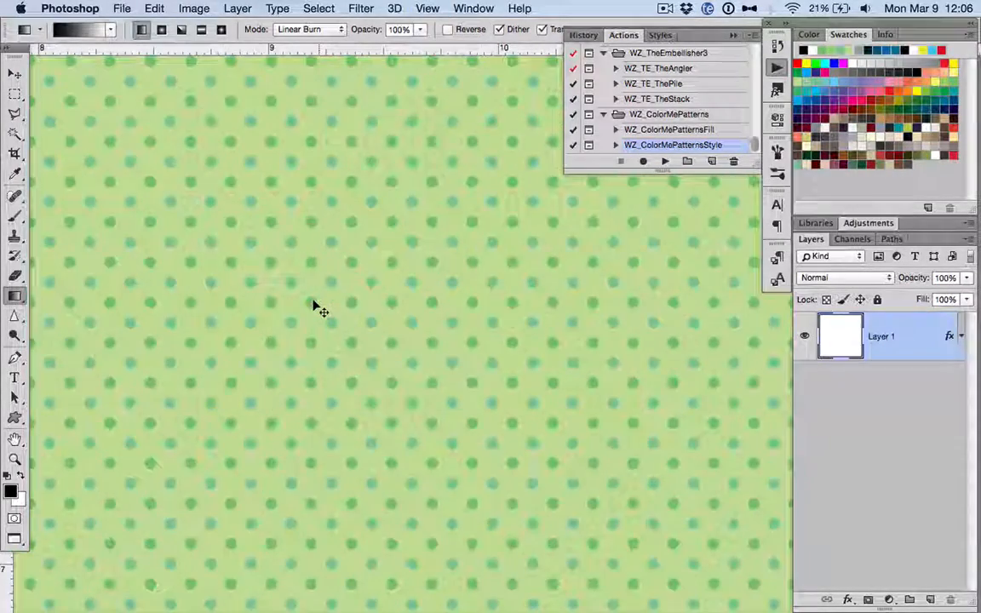
{"action": "key", "text": "super+minus"}
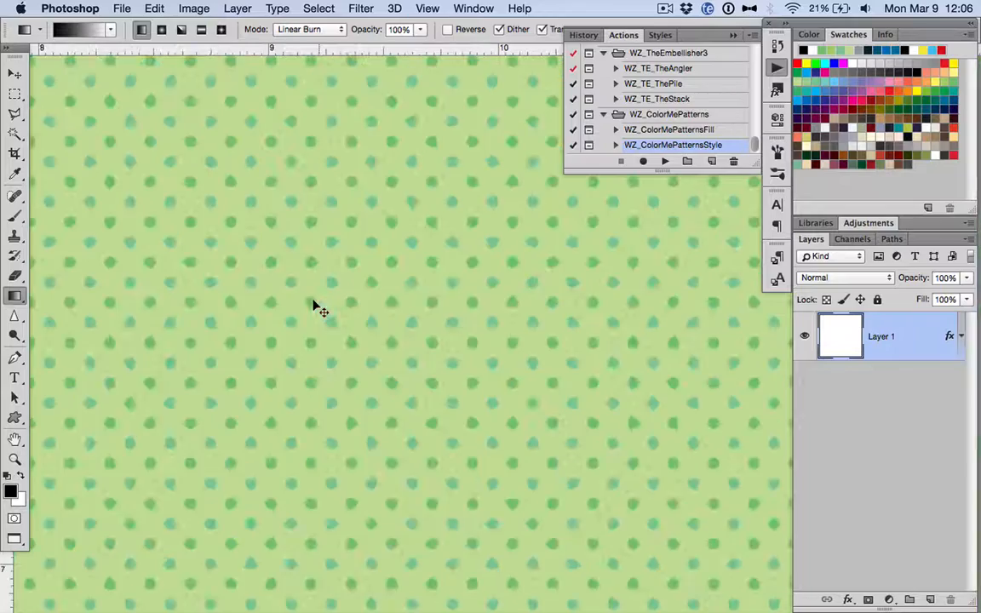
{"action": "key", "text": "super+plus"}
{"action": "key", "text": "super+plus"}
{"action": "key", "text": "super+minus"}
{"action": "key", "text": "super+minus"}
{"action": "key", "text": "super+minus"}
{"action": "key", "text": "super+minus"}
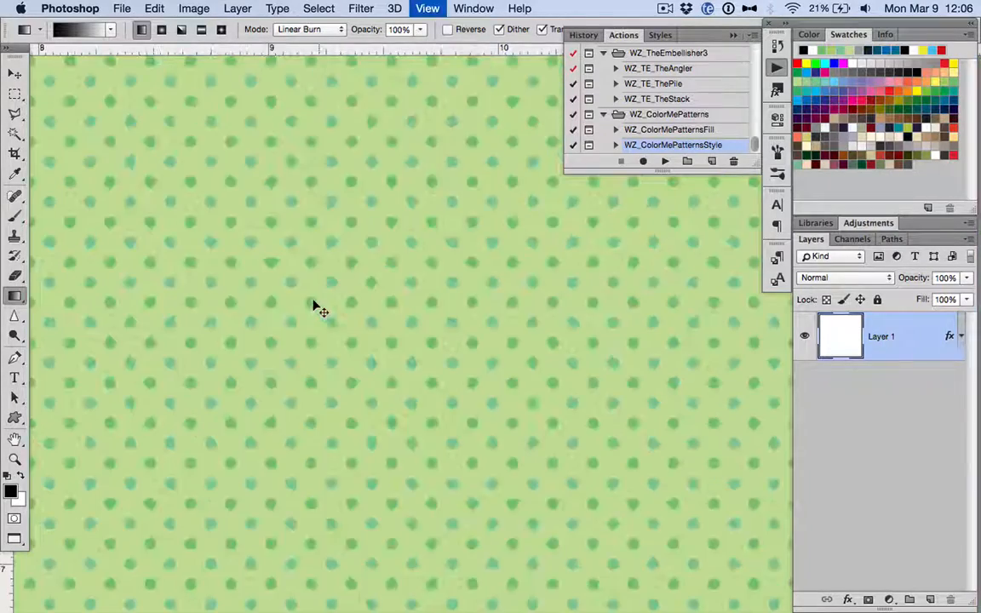
{"action": "key", "text": "super+minus"}
{"action": "key", "text": "super+minus"}
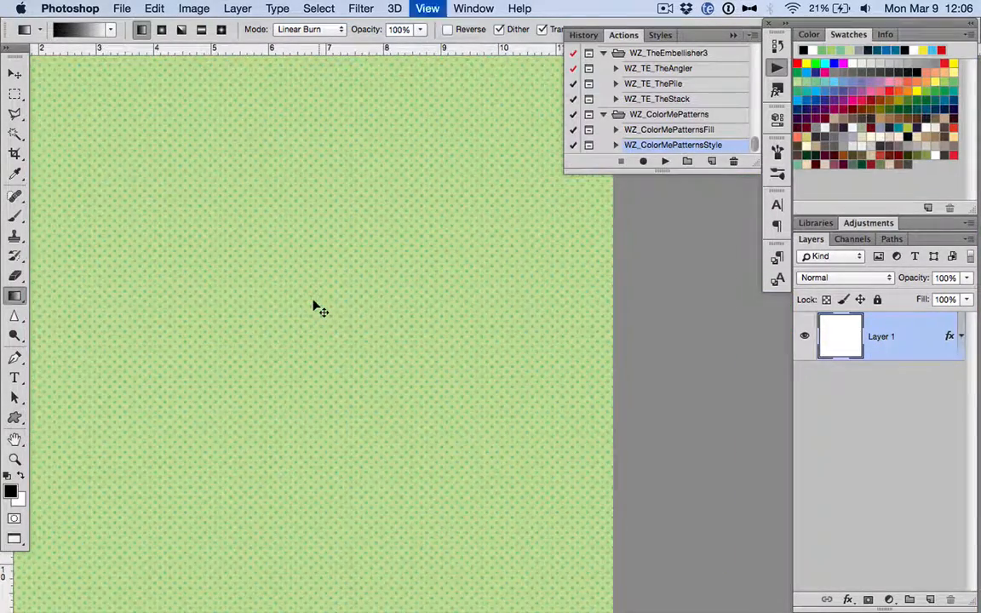
{"action": "key", "text": "super+plus"}
{"action": "key", "text": "super+plus"}
{"action": "key", "text": "super+plus"}
{"action": "key", "text": "super+plus"}
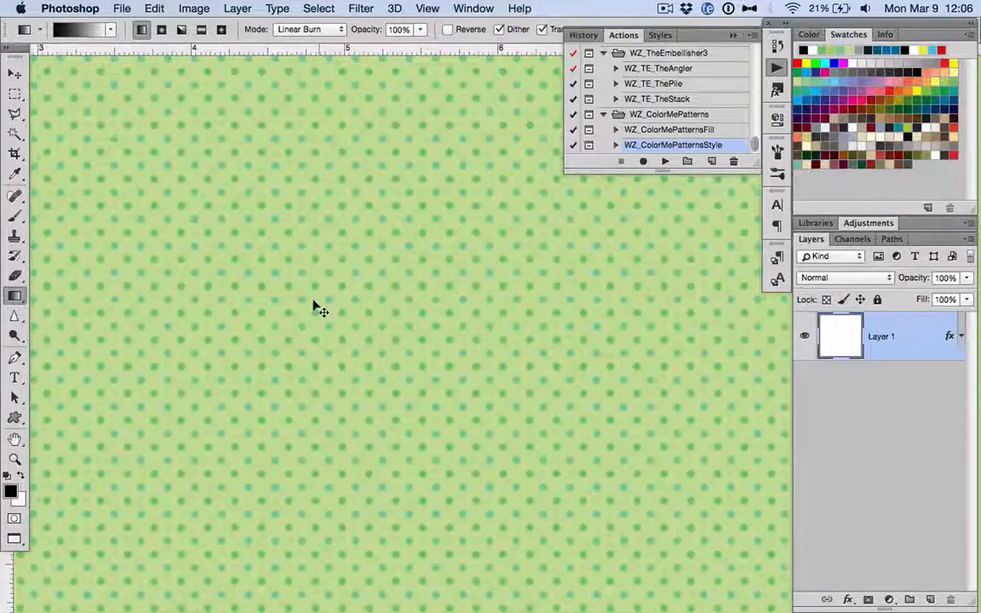
{"action": "key", "text": "super+minus"}
{"action": "key", "text": "super+minus"}
{"action": "key", "text": "super+minus"}
{"action": "key", "text": "super+minus"}
{"action": "key", "text": "super+plus"}
{"action": "key", "text": "super+plus"}
{"action": "key", "text": "super+plus"}
{"action": "key", "text": "super+plus"}
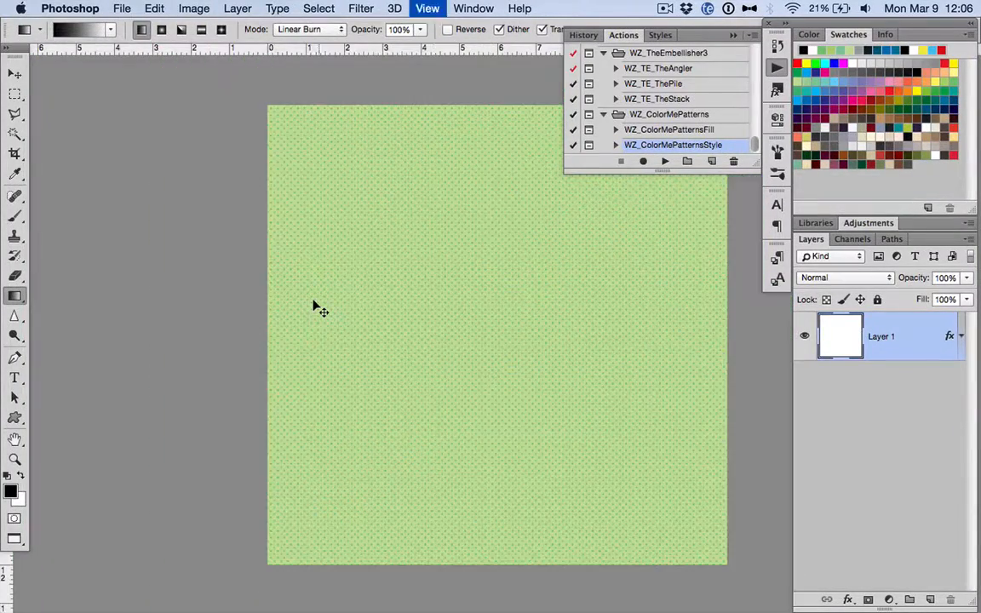
{"action": "key", "text": "super+minus"}
{"action": "key", "text": "super+minus"}
{"action": "key", "text": "super+minus"}
{"action": "key", "text": "super+minus"}
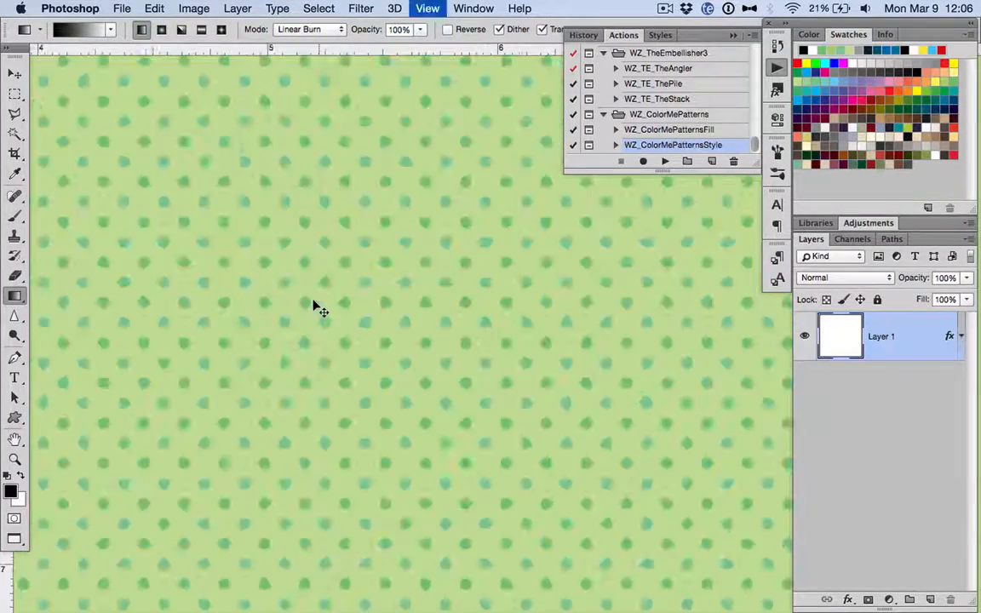
{"action": "key", "text": "super+plus"}
{"action": "key", "text": "super+plus"}
{"action": "key", "text": "super+plus"}
{"action": "key", "text": "super+plus"}
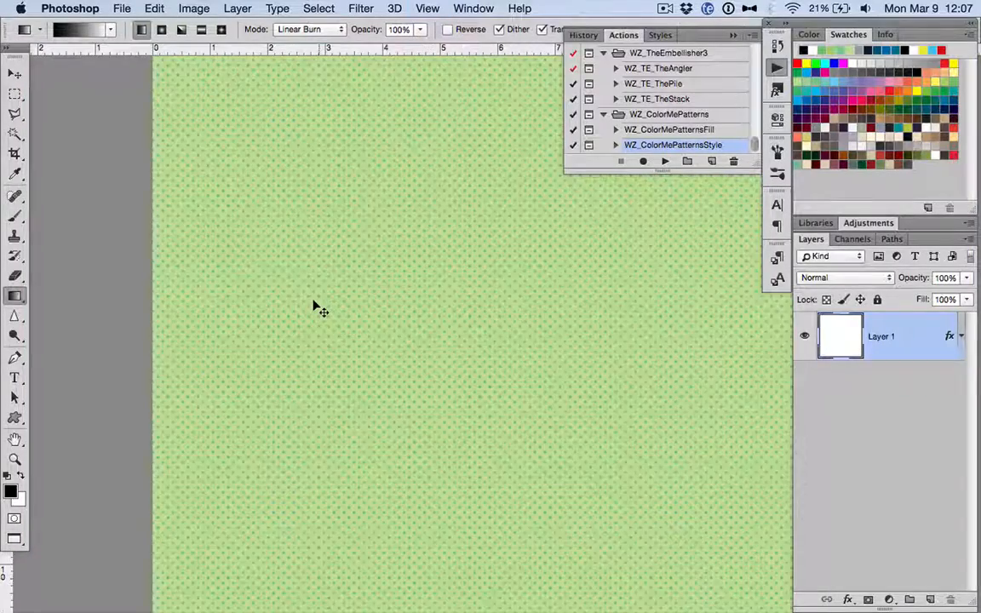
{"action": "key", "text": "super+minus"}
{"action": "key", "text": "super+minus"}
{"action": "key", "text": "super+minus"}
{"action": "key", "text": "super+minus"}
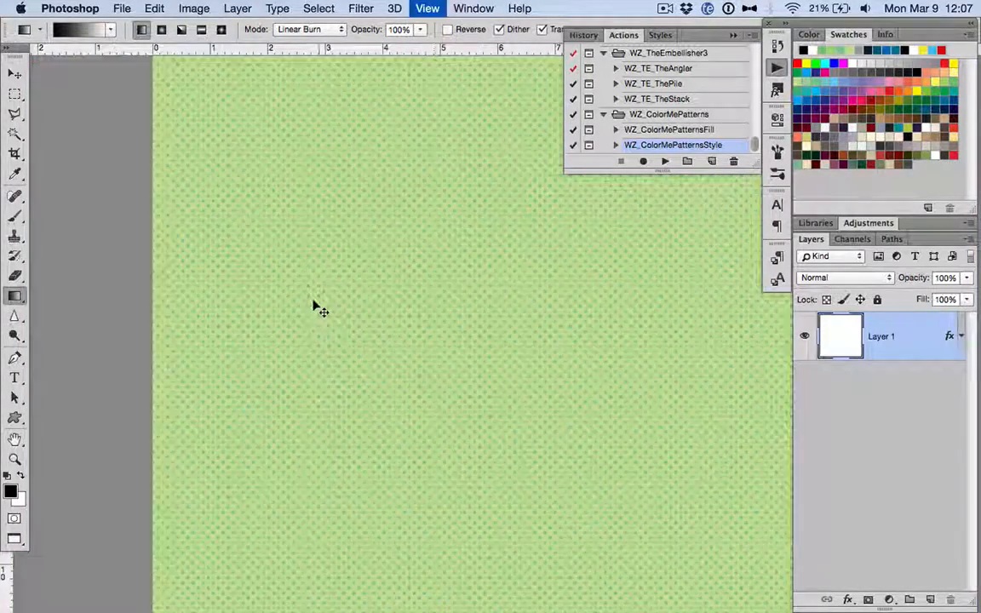
Rasterize the layer style of Layer 1 to make the dot pattern part of its pixels.
{"action": "right_click", "coordinate": [892, 343]}
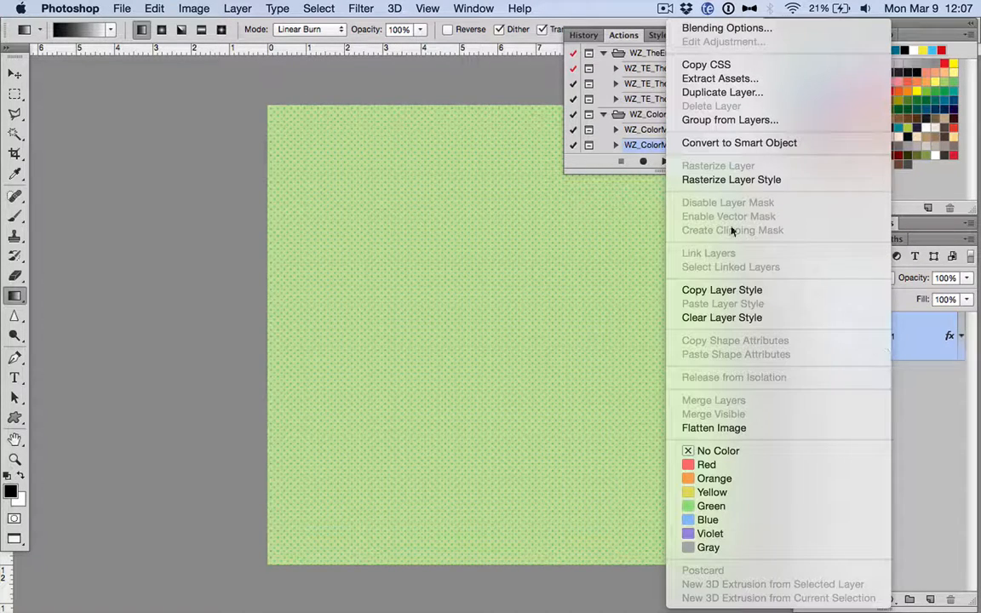
{"action": "left_click", "coordinate": [742, 178]}
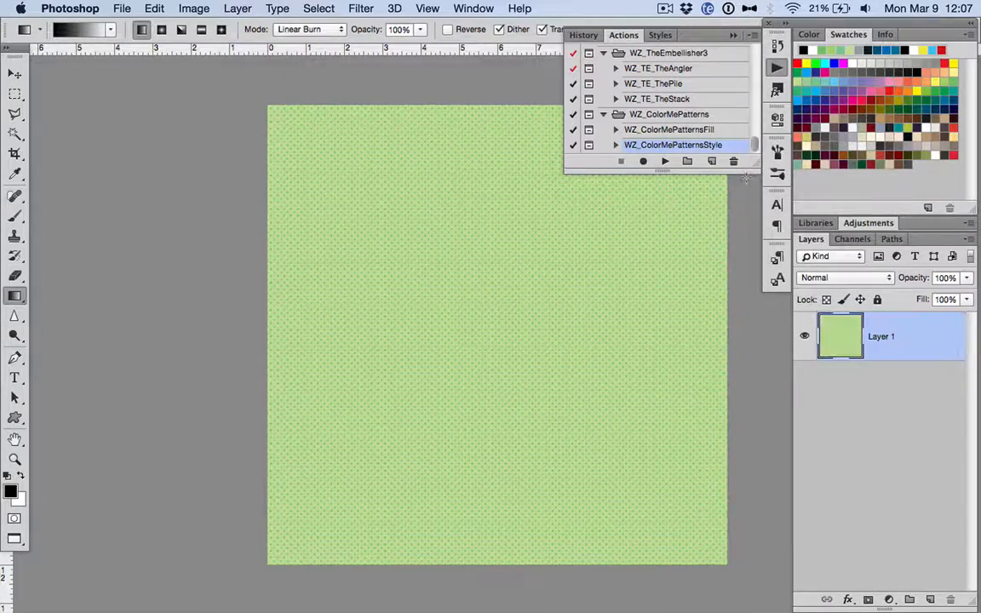
Inspect the rasterized dots close up and at full-page size to judge their sharpness.
{"action": "key", "text": "super+equal"}
{"action": "key", "text": "super+equal"}
{"action": "key", "text": "super+equal"}
{"action": "key", "text": "super+equal"}
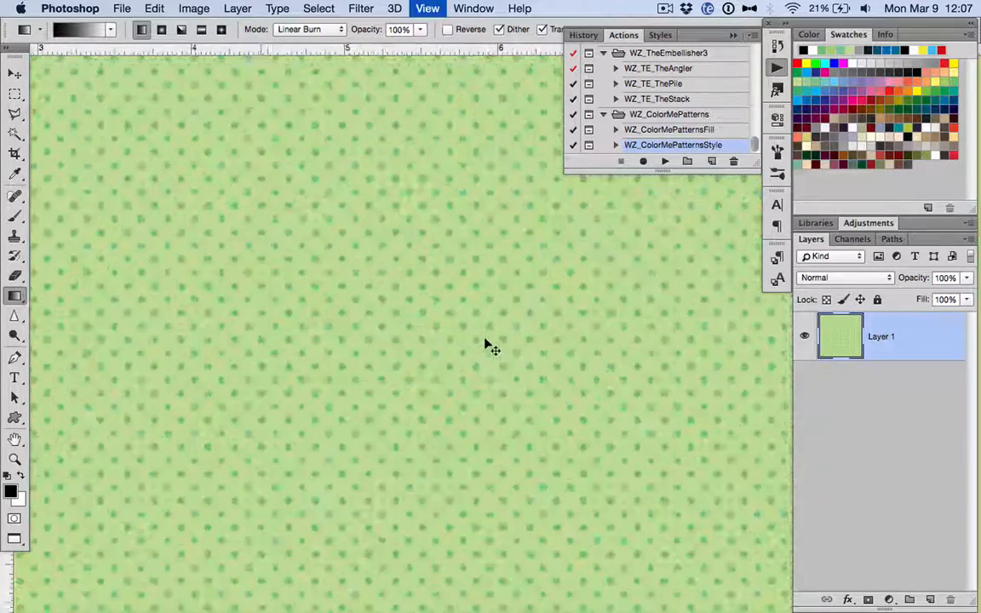
{"action": "key", "text": "super+minus"}
{"action": "key", "text": "super+minus"}
{"action": "key", "text": "super+minus"}
{"action": "key", "text": "super+minus"}
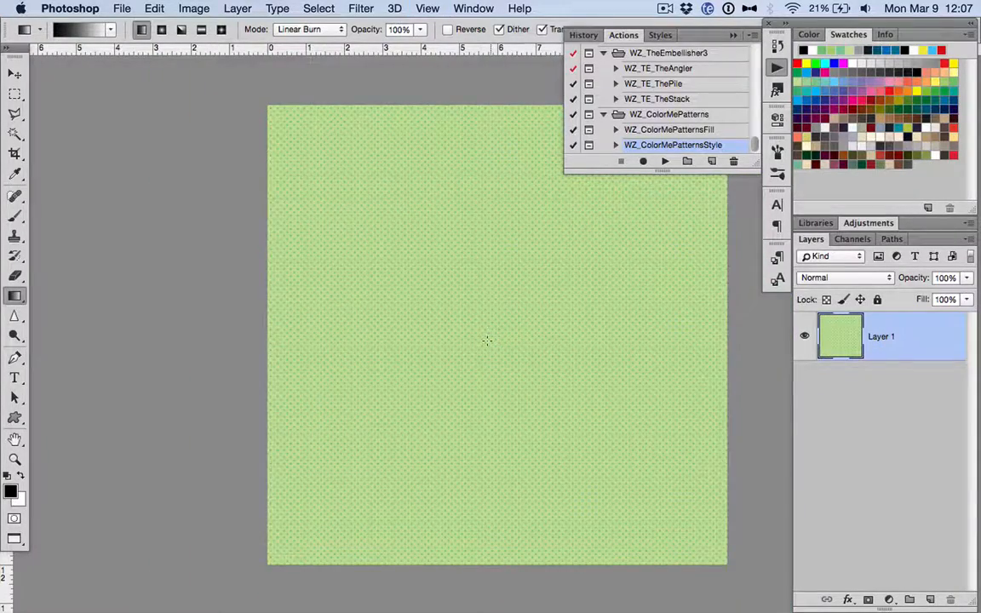
{"action": "key", "text": "super+equal"}
{"action": "key", "text": "super+equal"}
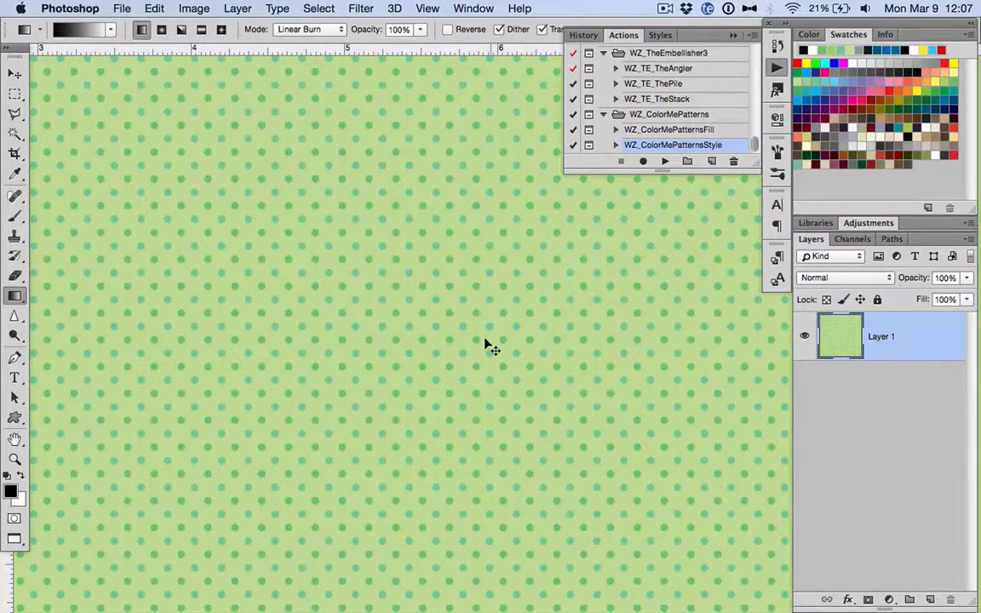
Sharpen Layer 1 with Unsharp Mask at amount 150%, radius 1.5 pixels and threshold 3 levels.
{"action": "left_click", "coordinate": [461, 7]}
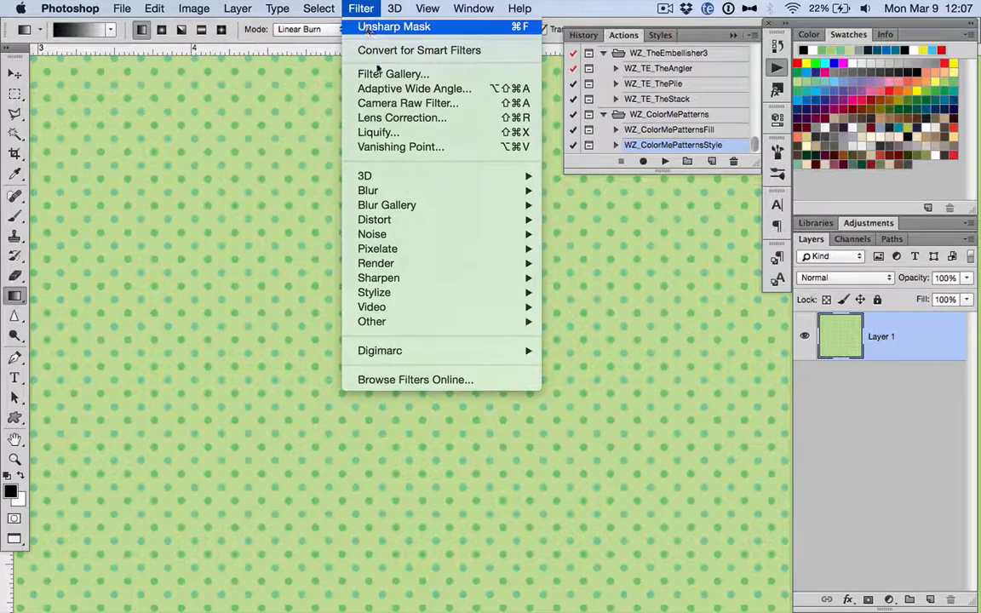
{"action": "mouse_move", "coordinate": [417, 279]}
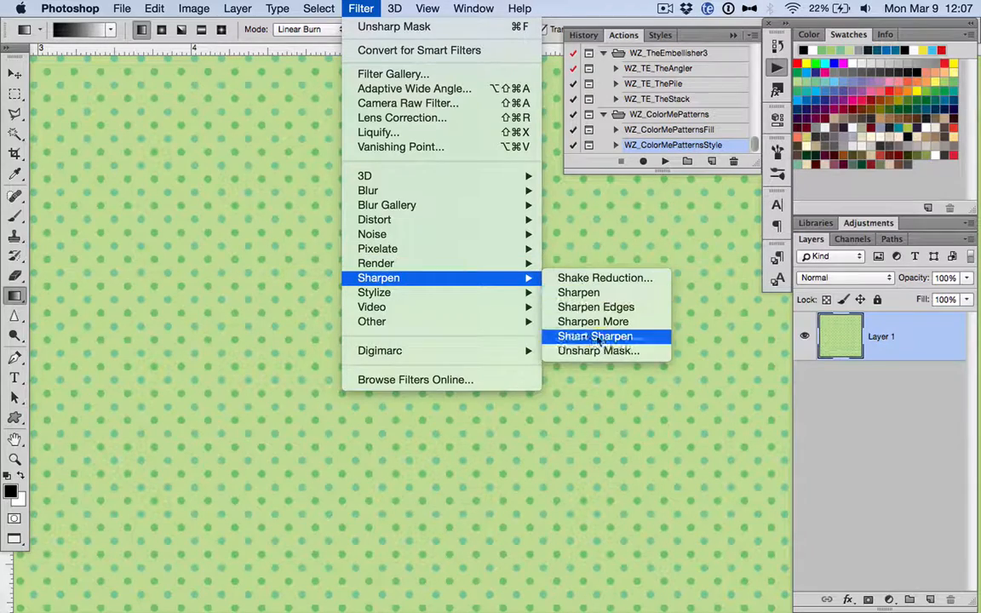
{"action": "left_click", "coordinate": [597, 350]}
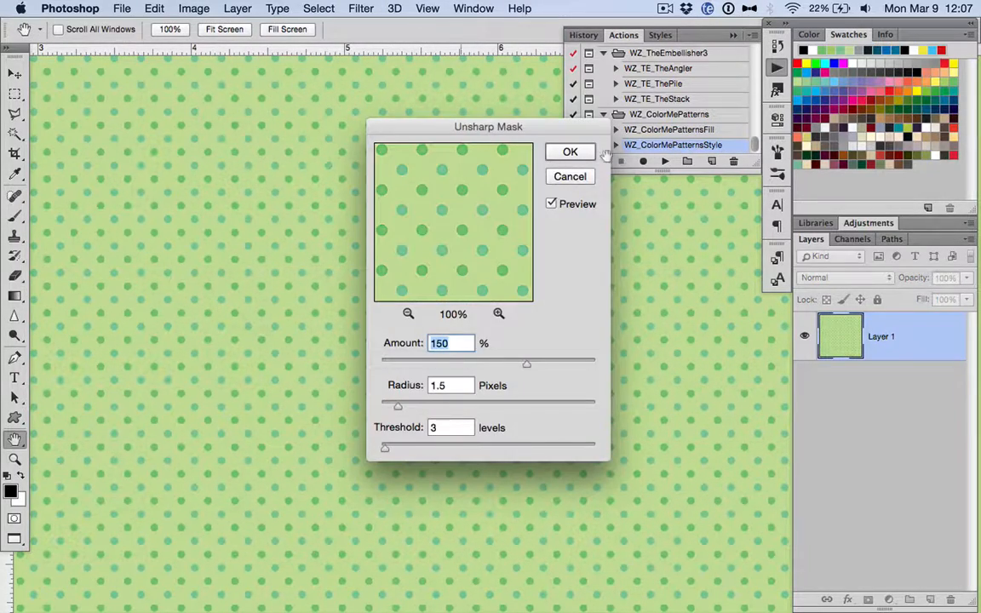
{"action": "left_click", "coordinate": [569, 152]}
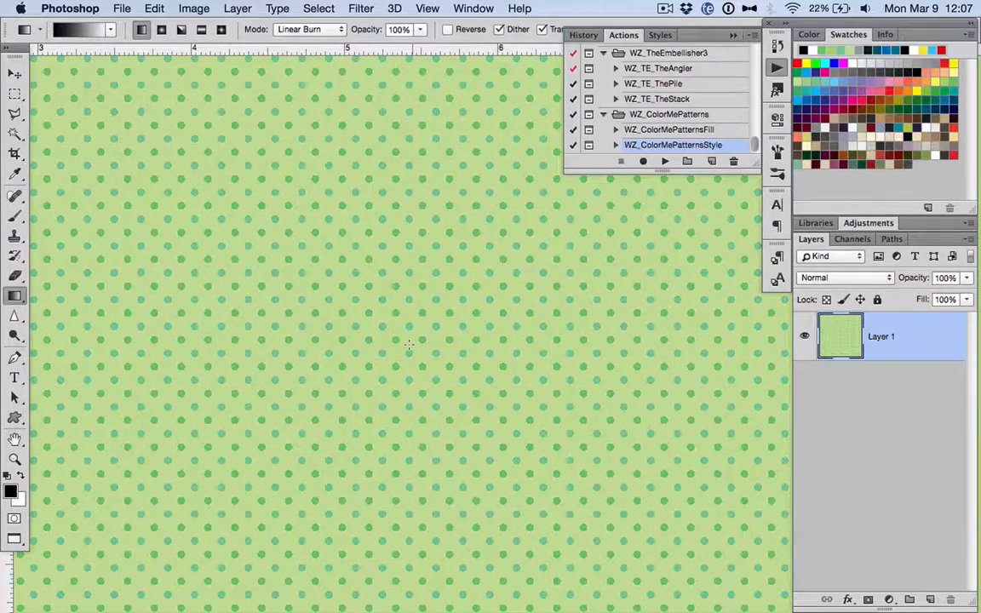
{"action": "key", "text": "super+0"}
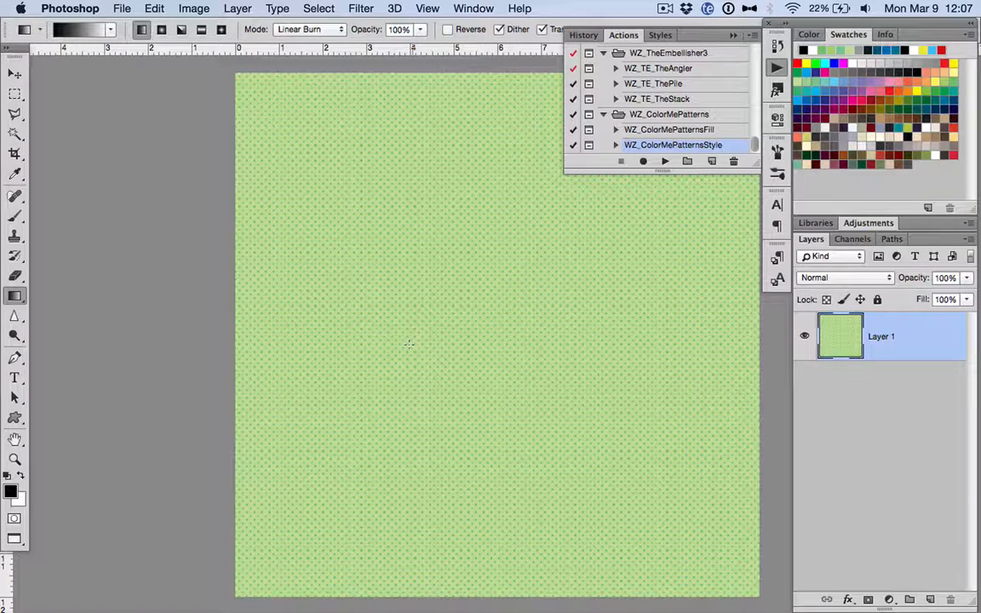